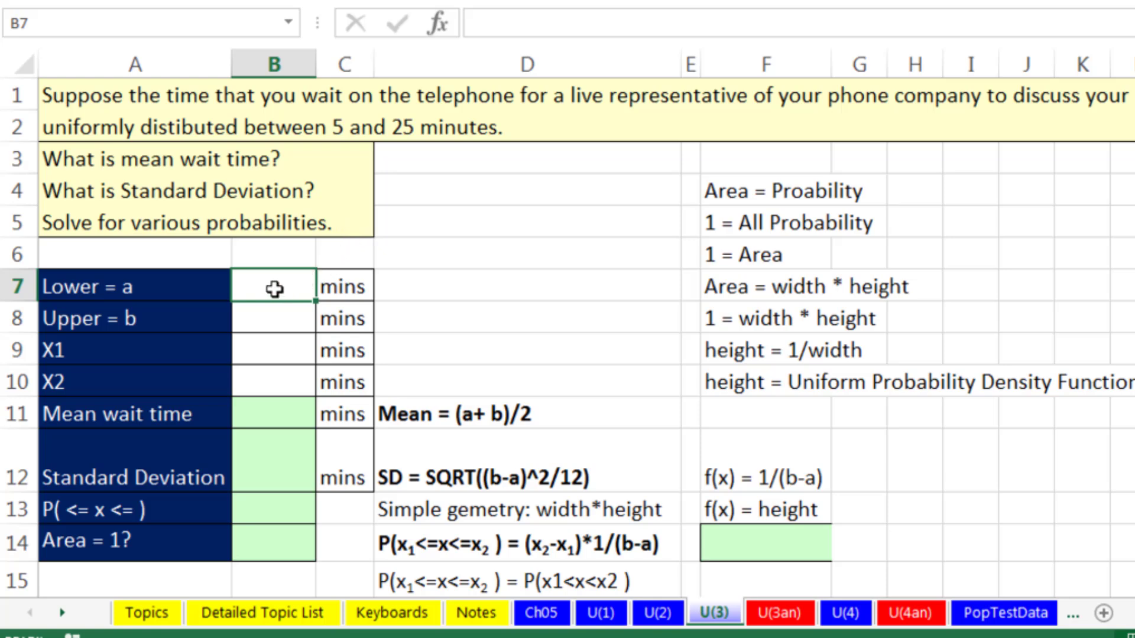
- Enter 5 for Lower a, 25 for Upper b, 15 for X1 and 20 for X2 in B7:B10
type("5")
key("Return")
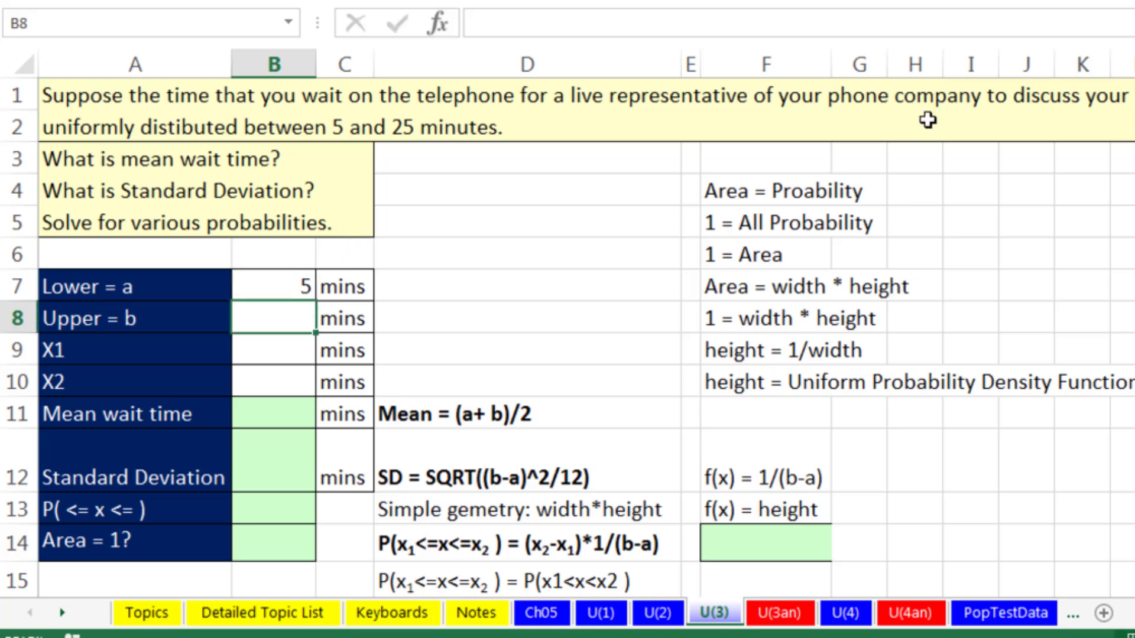
type("25")
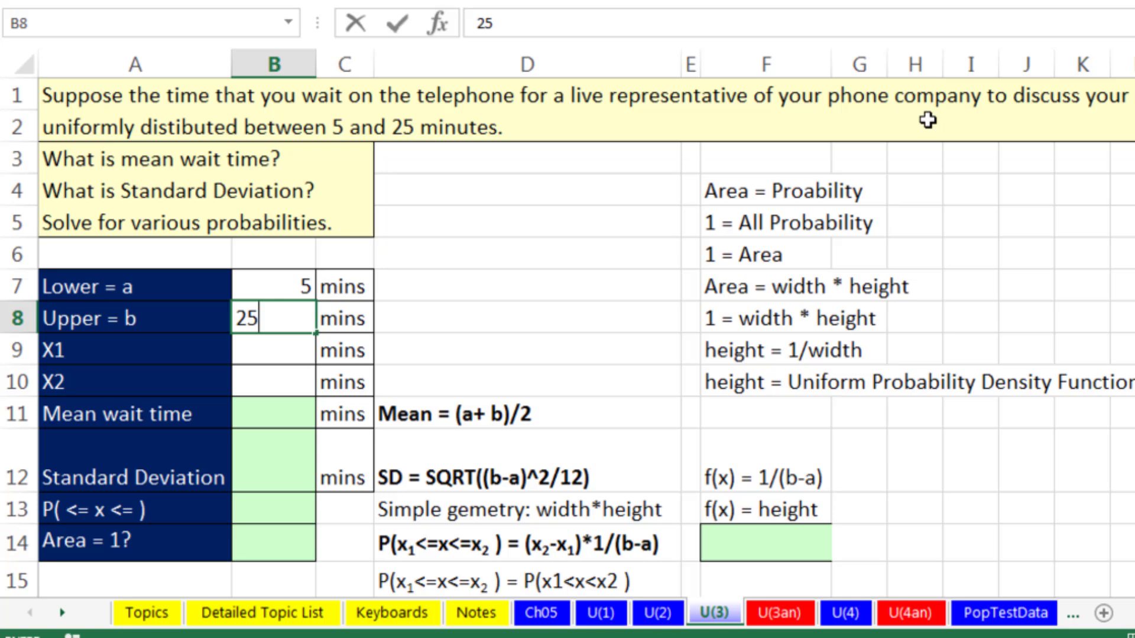
key("Return")
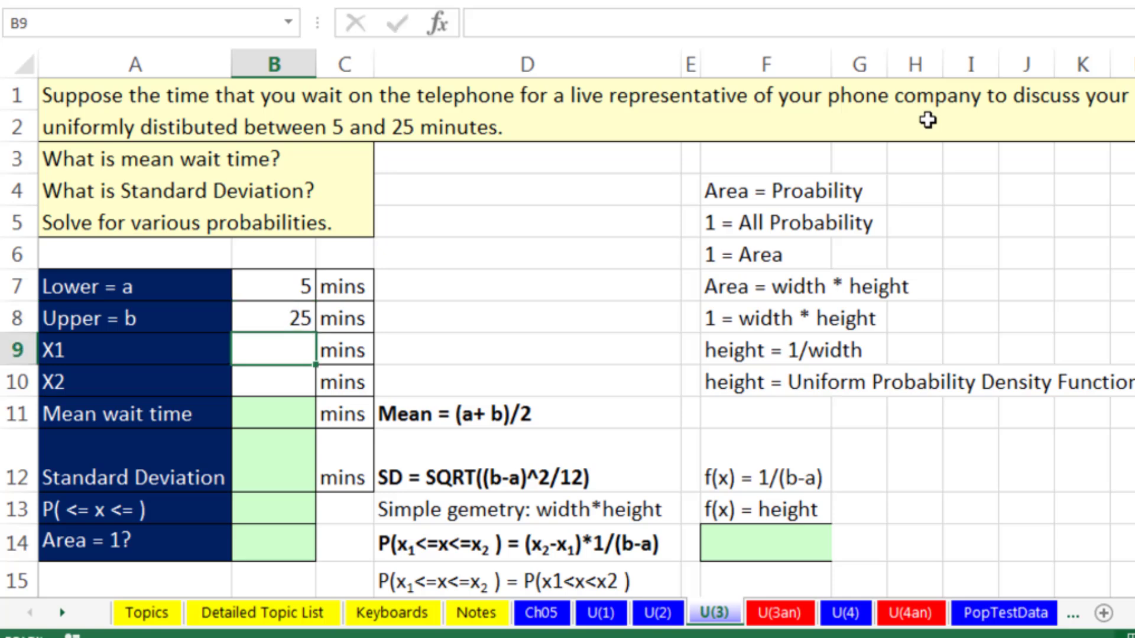
type("15")
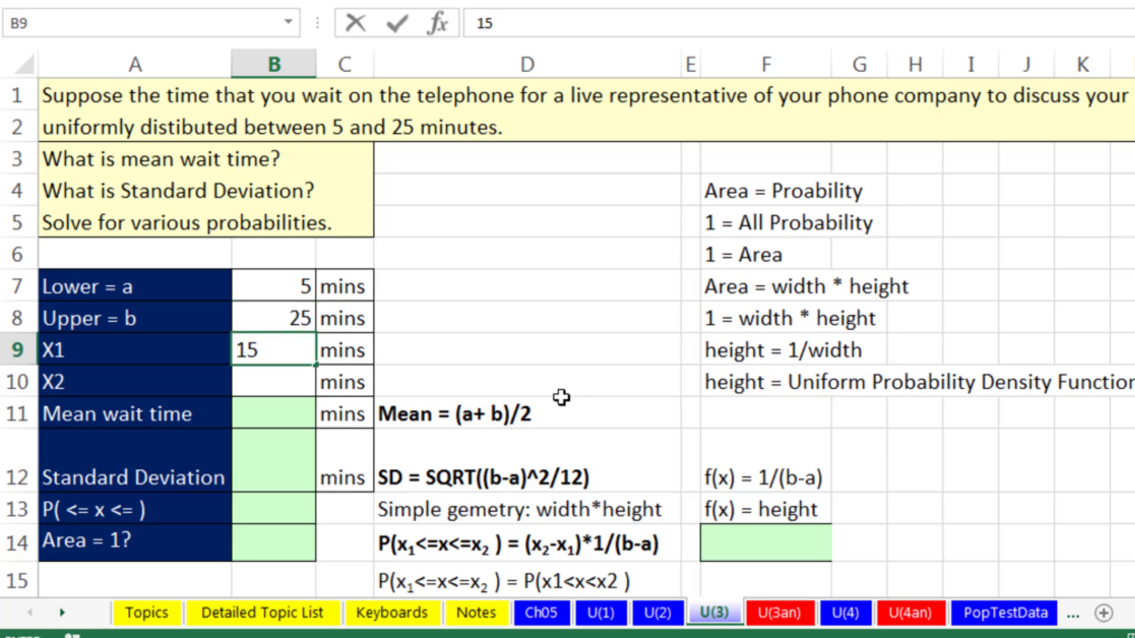
key("Return")
type("20")
key("Return")
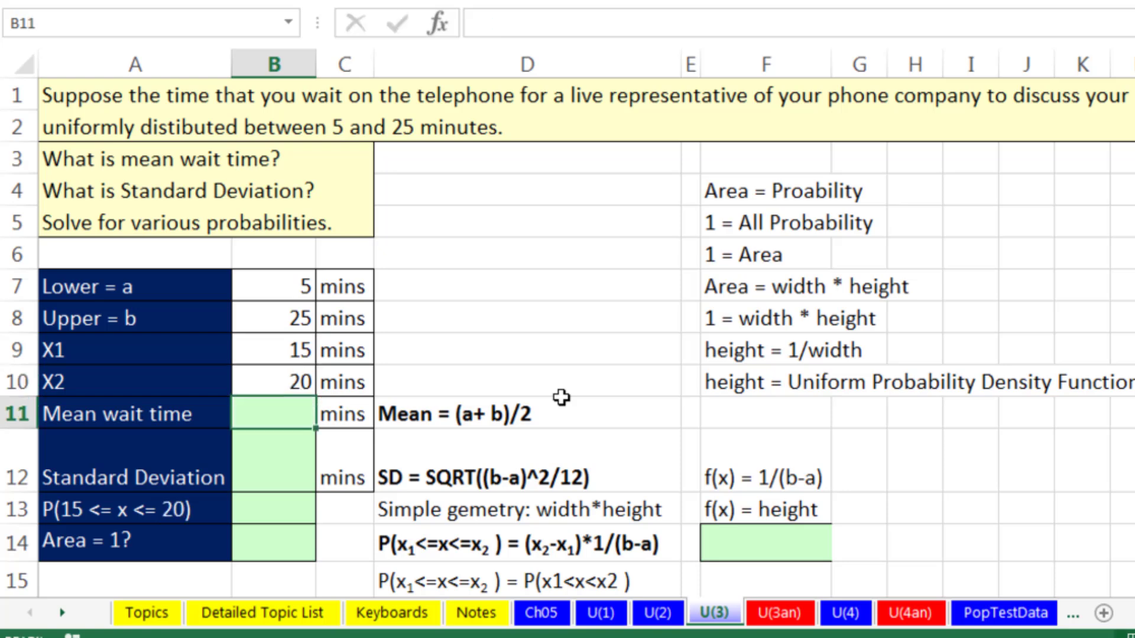
- Fill the range G12:L16 with light yellow and give it an outline border as the chart background
scroll(567, 337, "down", 2)
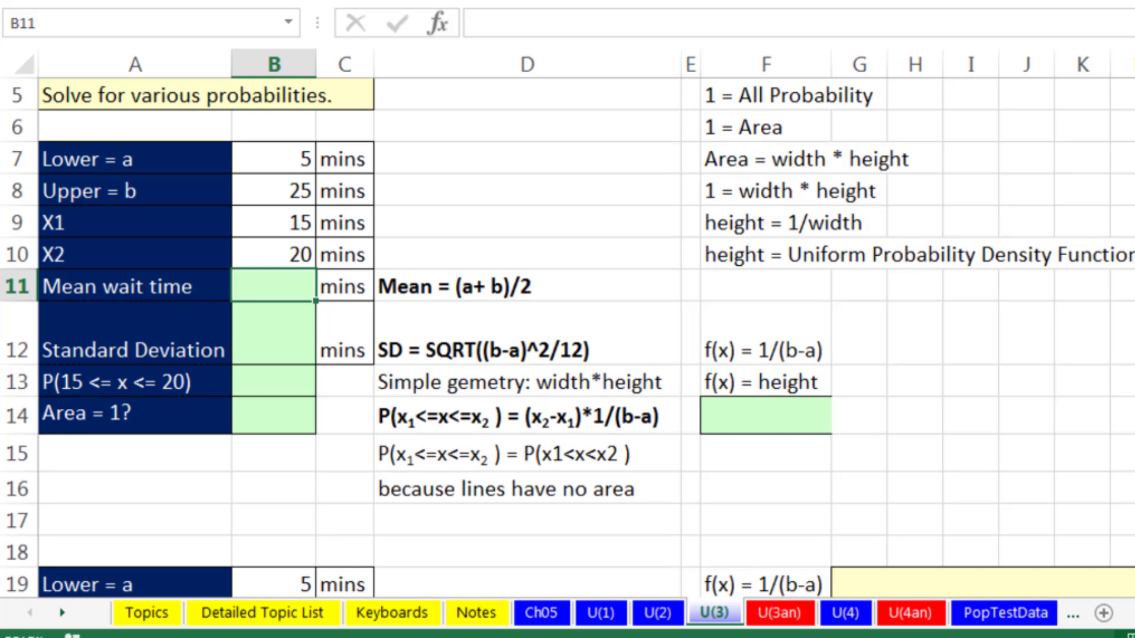
scroll(895, 392, "up", 2)
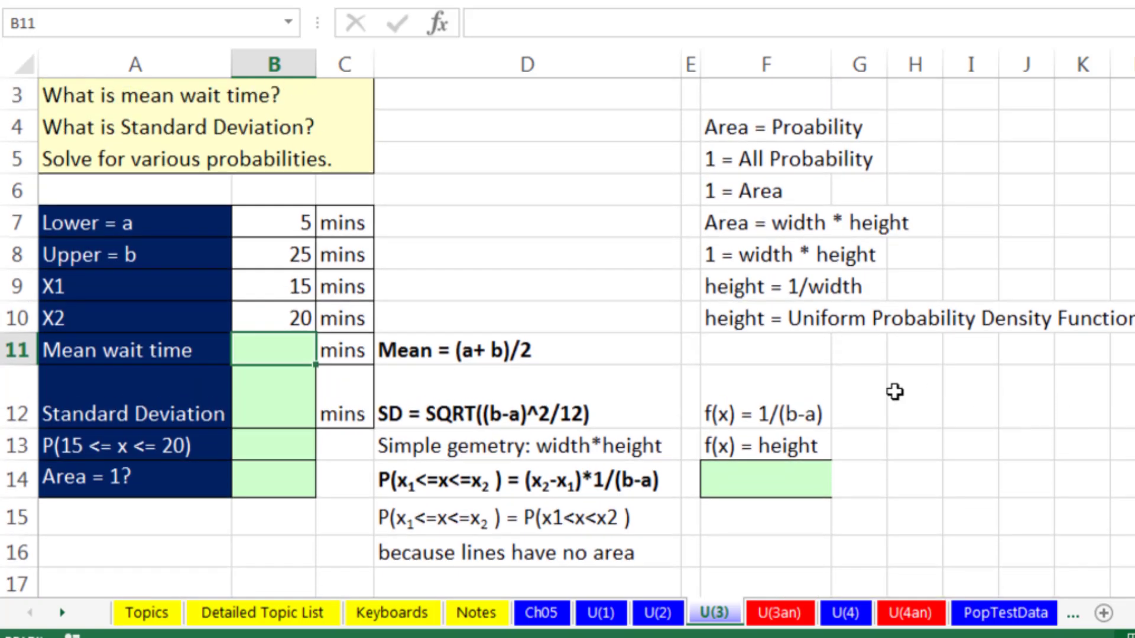
scroll(567, 337, "down", 2)
left_click_drag(859, 284, 1131, 369)
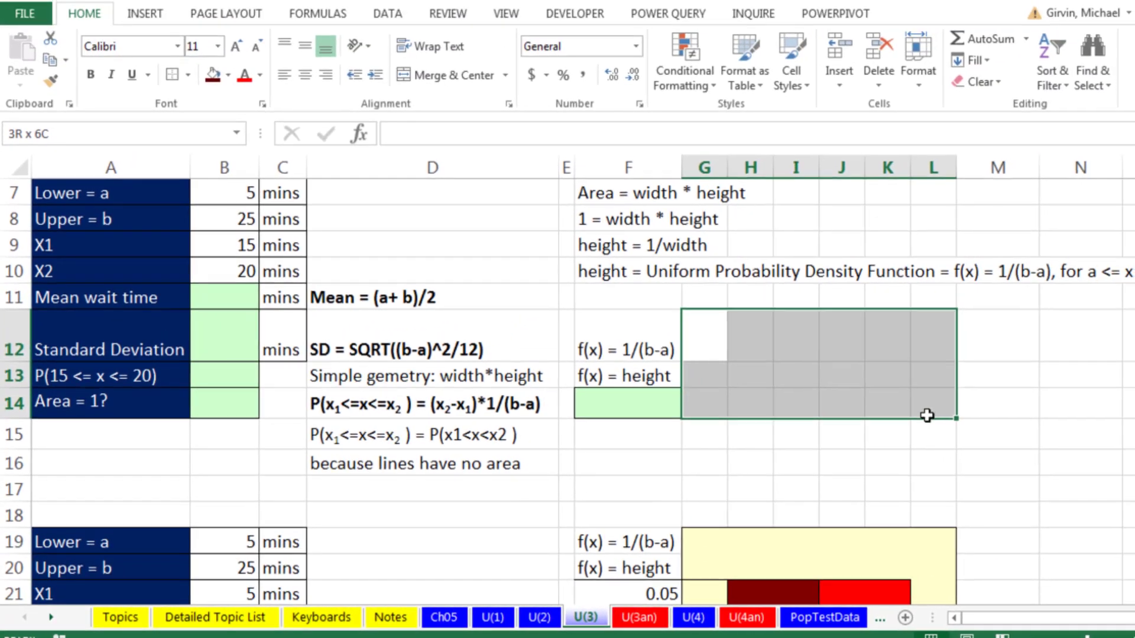
left_click_drag(927, 415, 932, 467)
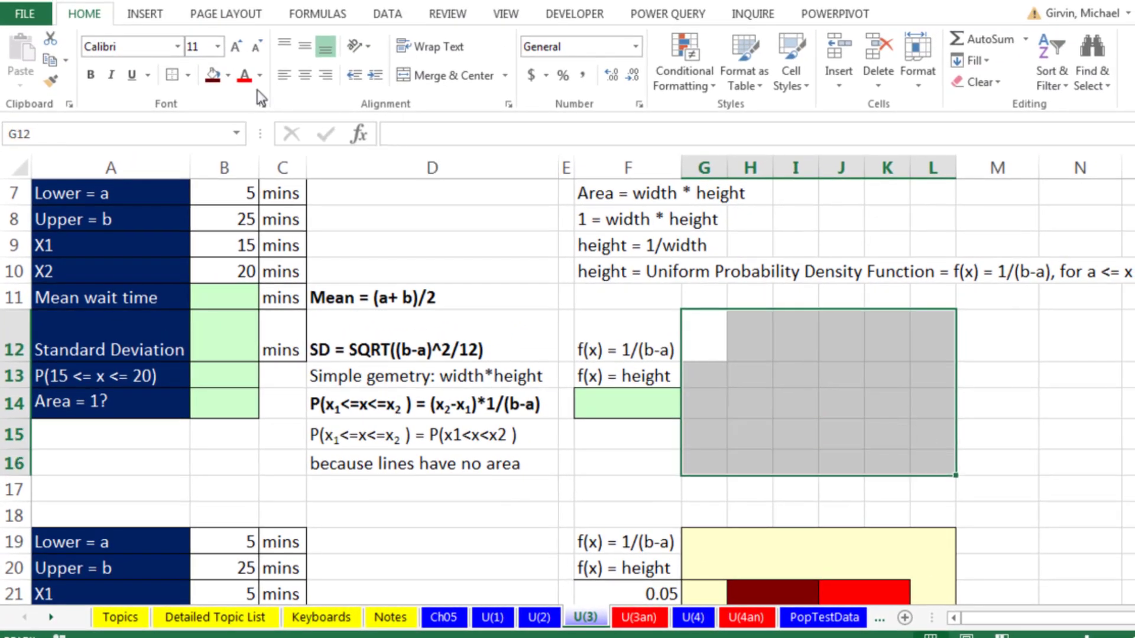
left_click(230, 76)
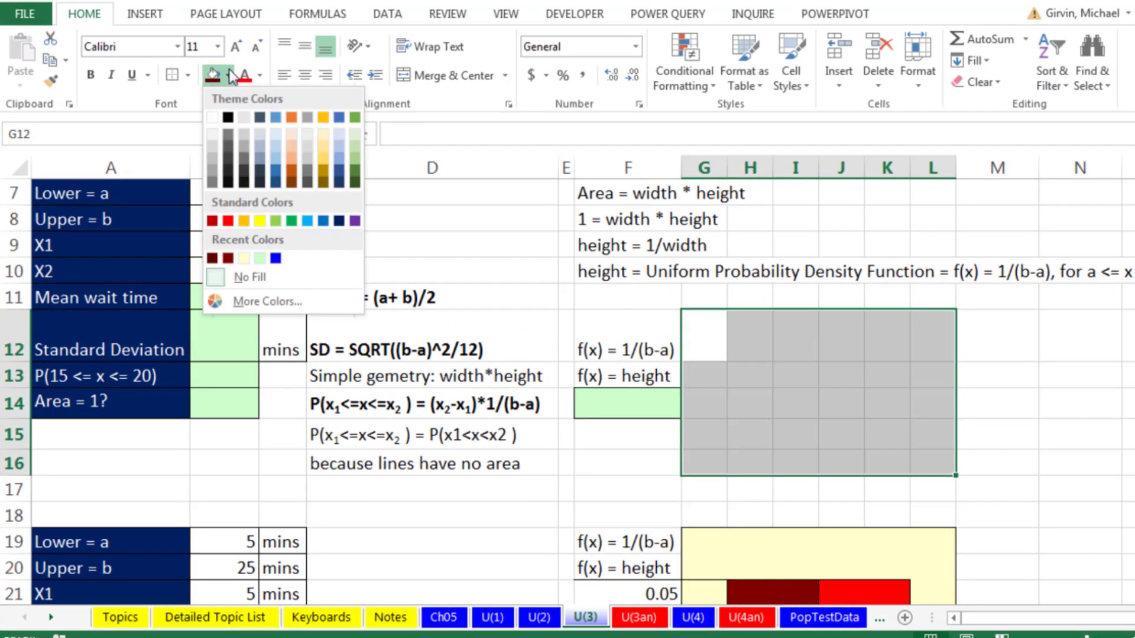
left_click(245, 257)
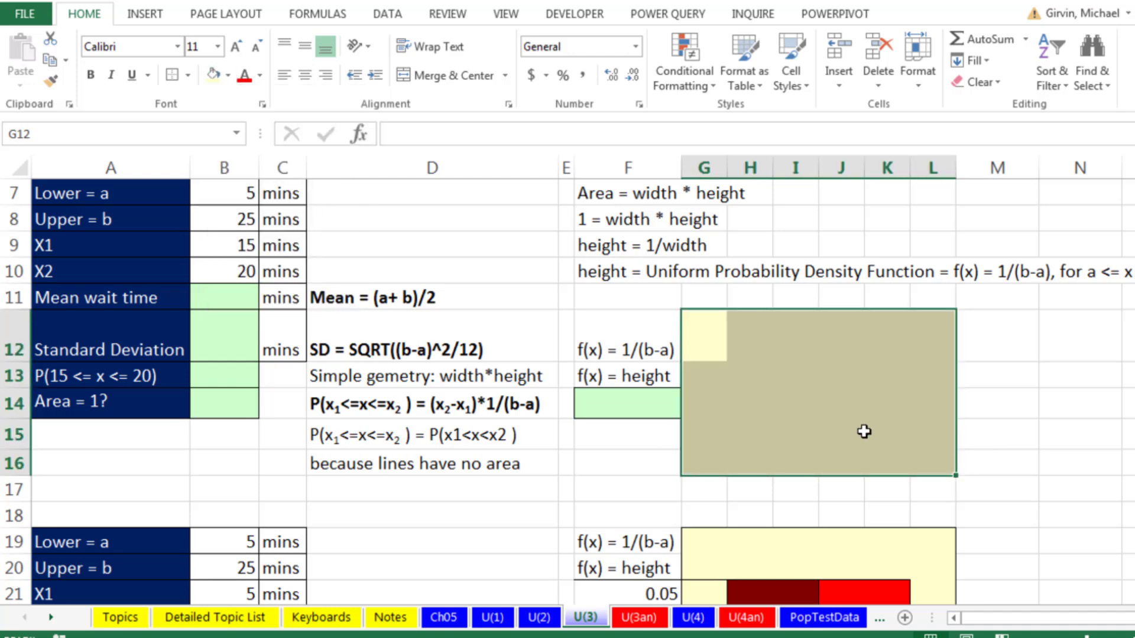
key("ctrl+1")
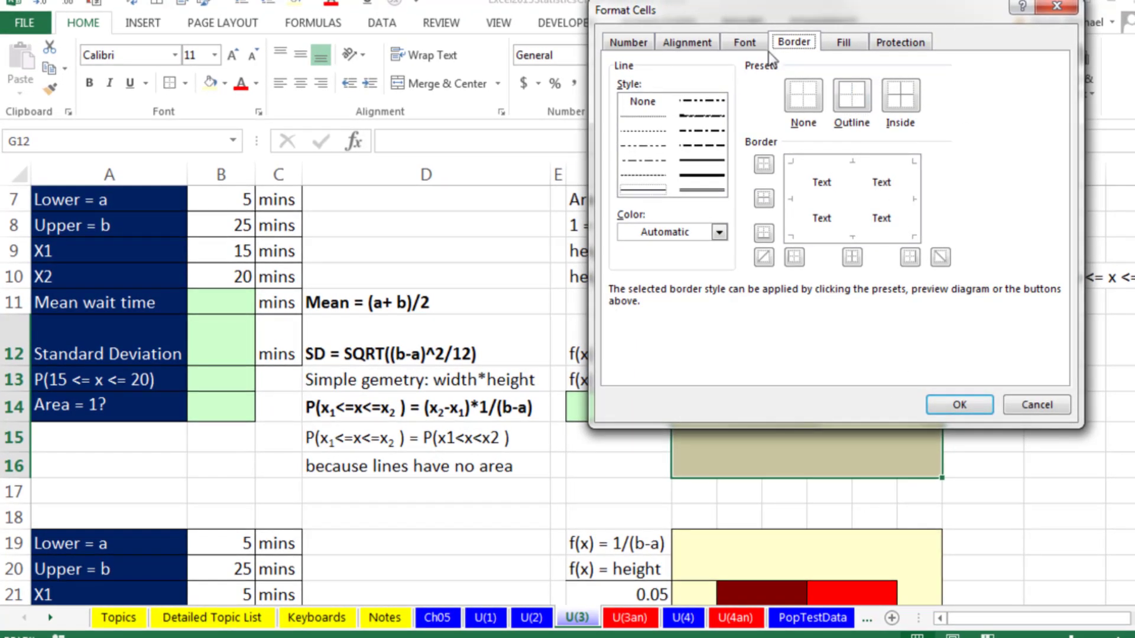
left_click(849, 112)
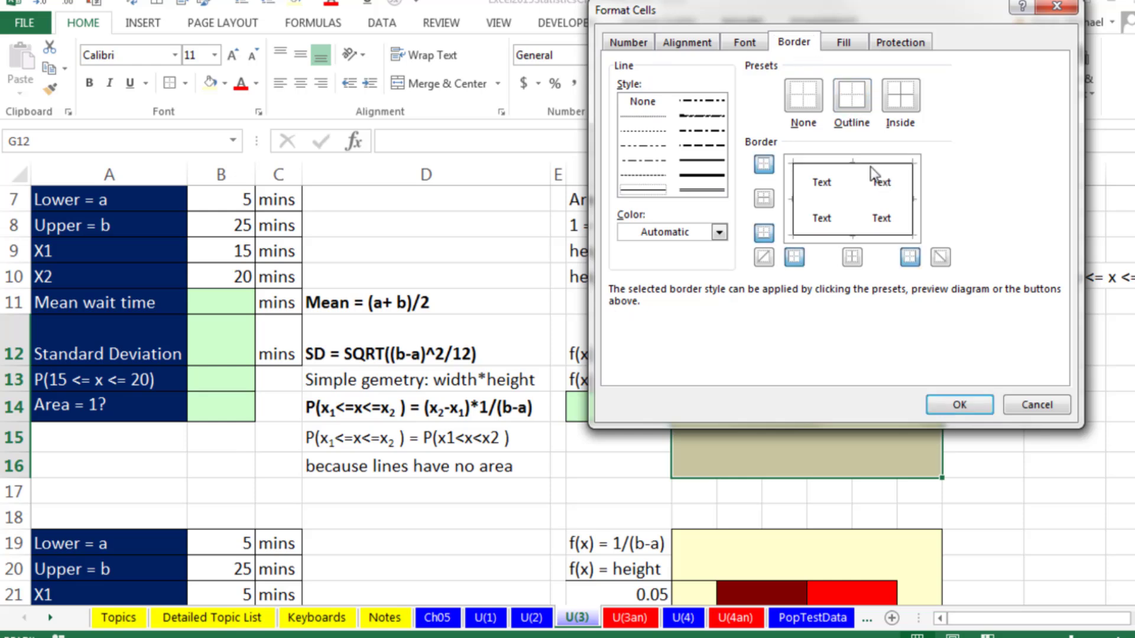
left_click(960, 405)
left_click(998, 438)
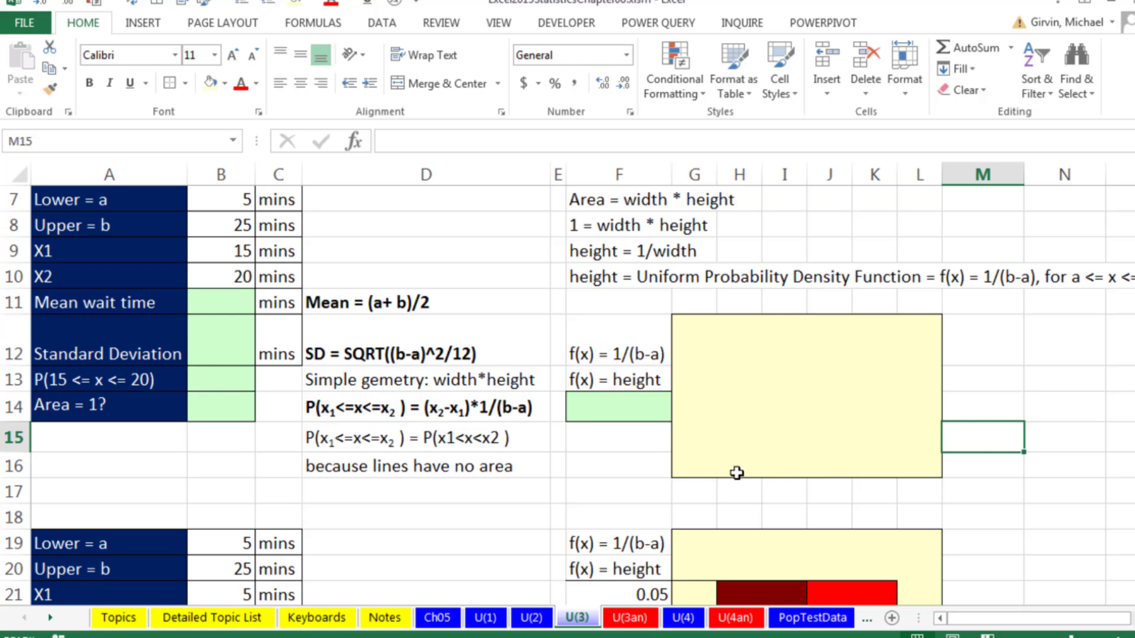
- Fill the range H13:K16 inside the yellow area with red and give it an outline border
left_click_drag(736, 473, 894, 382)
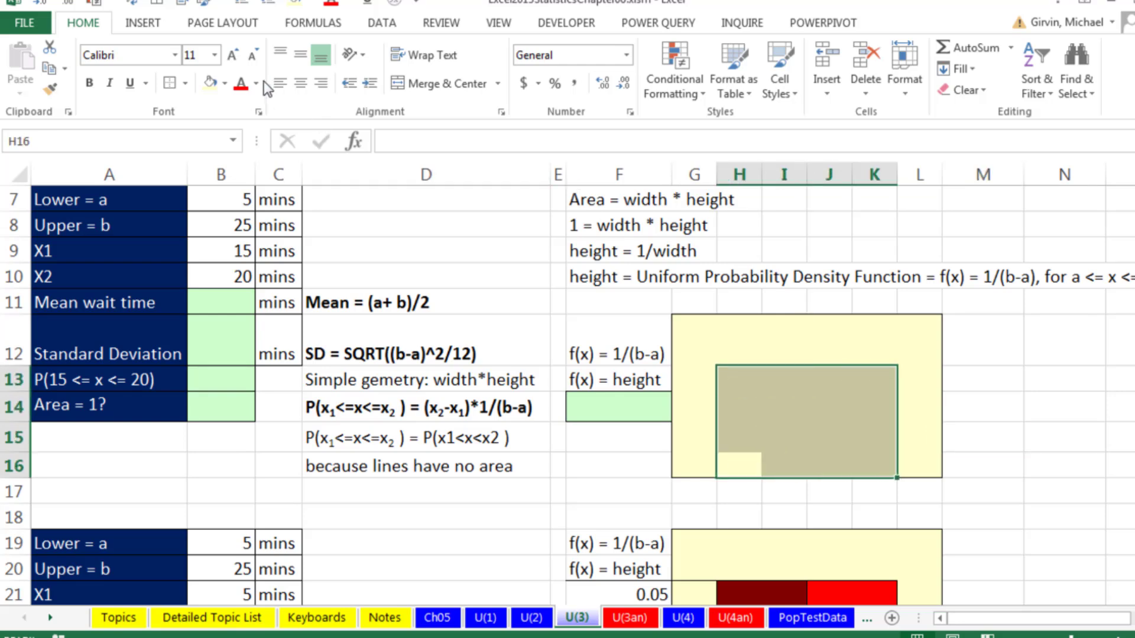
left_click(225, 84)
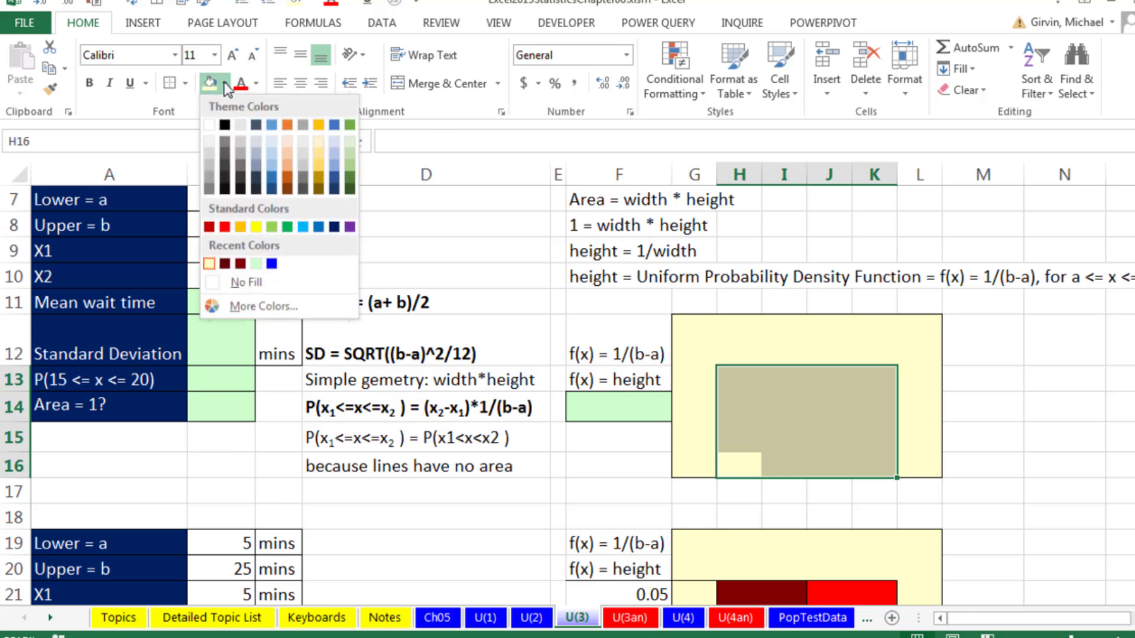
left_click(225, 227)
key("ctrl+1")
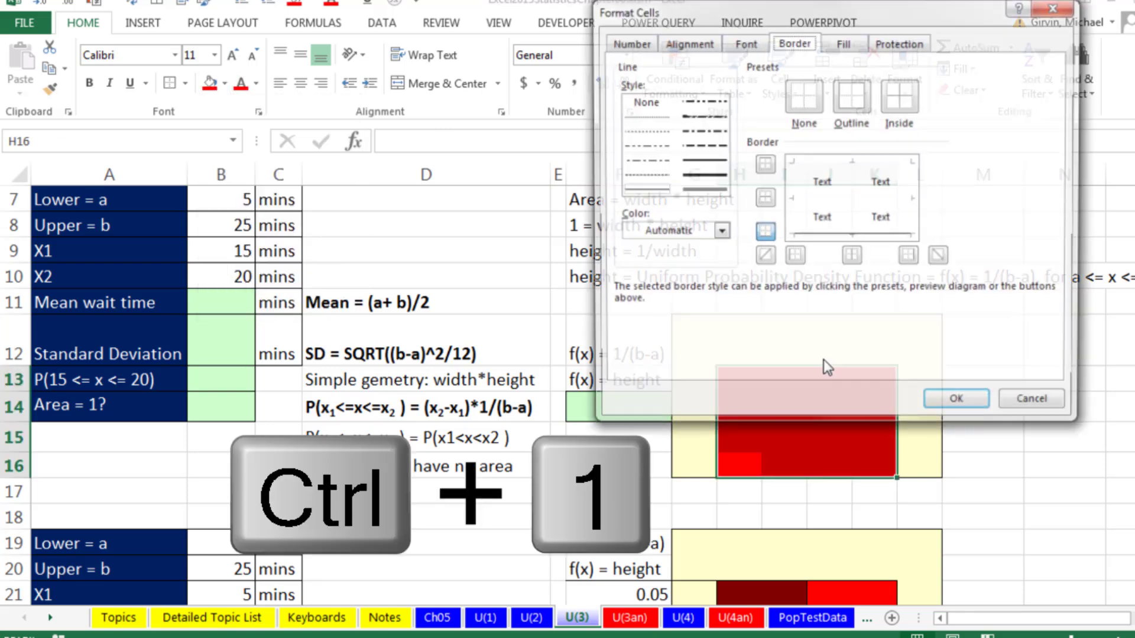
left_click(852, 95)
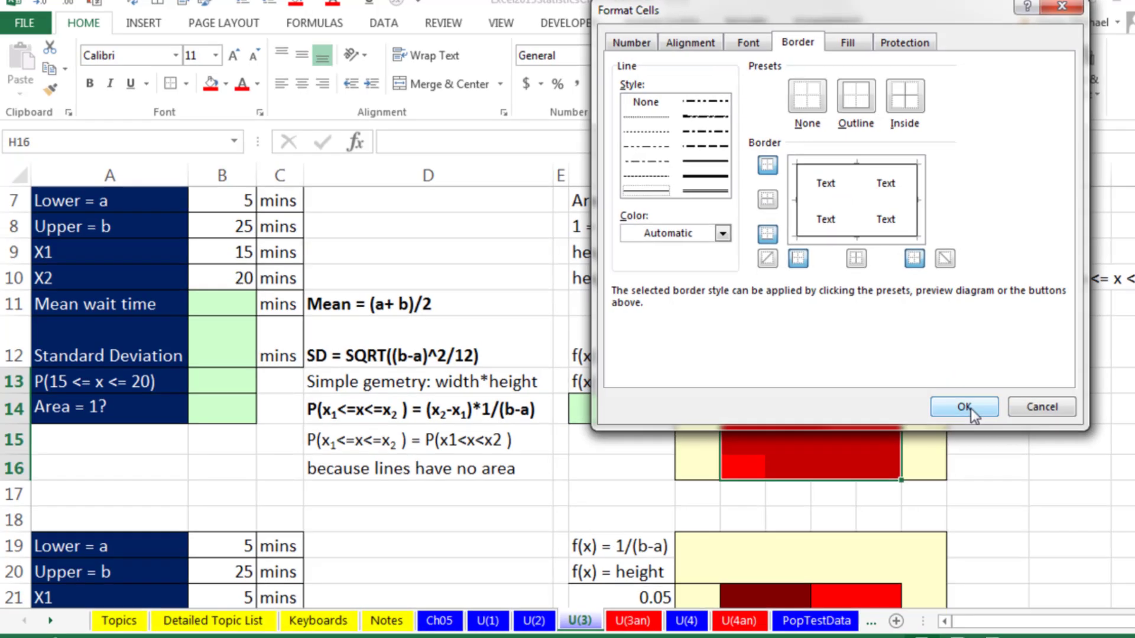
left_click(970, 408)
left_click(981, 437)
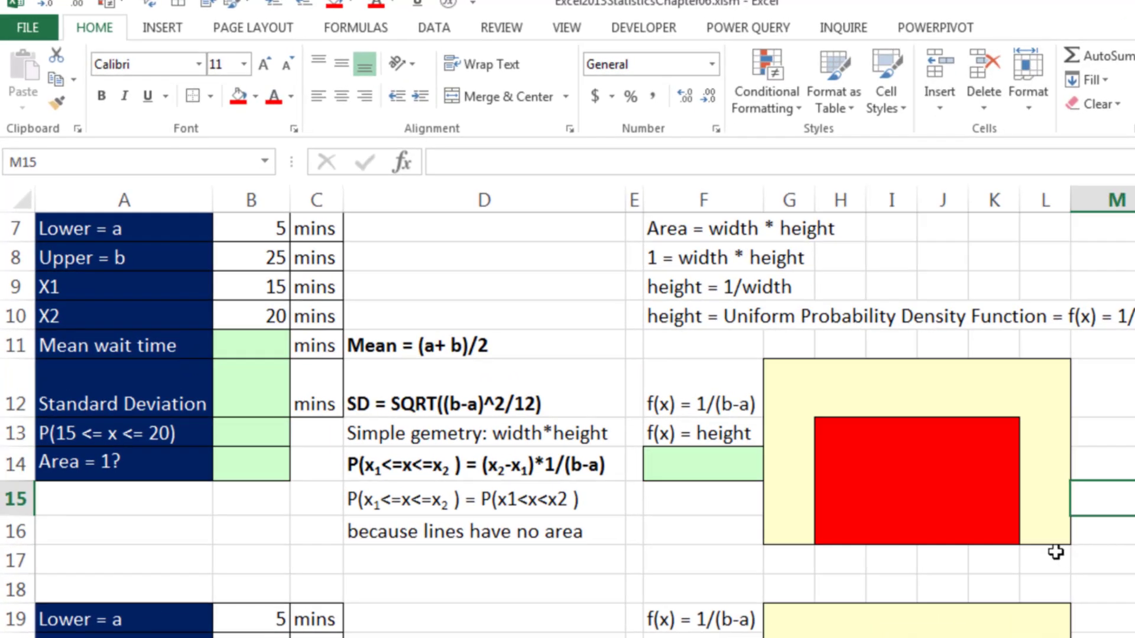
- Link the axis end labels below the red rectangle with =B7 in G17 and =B8 in K17
left_click(759, 476)
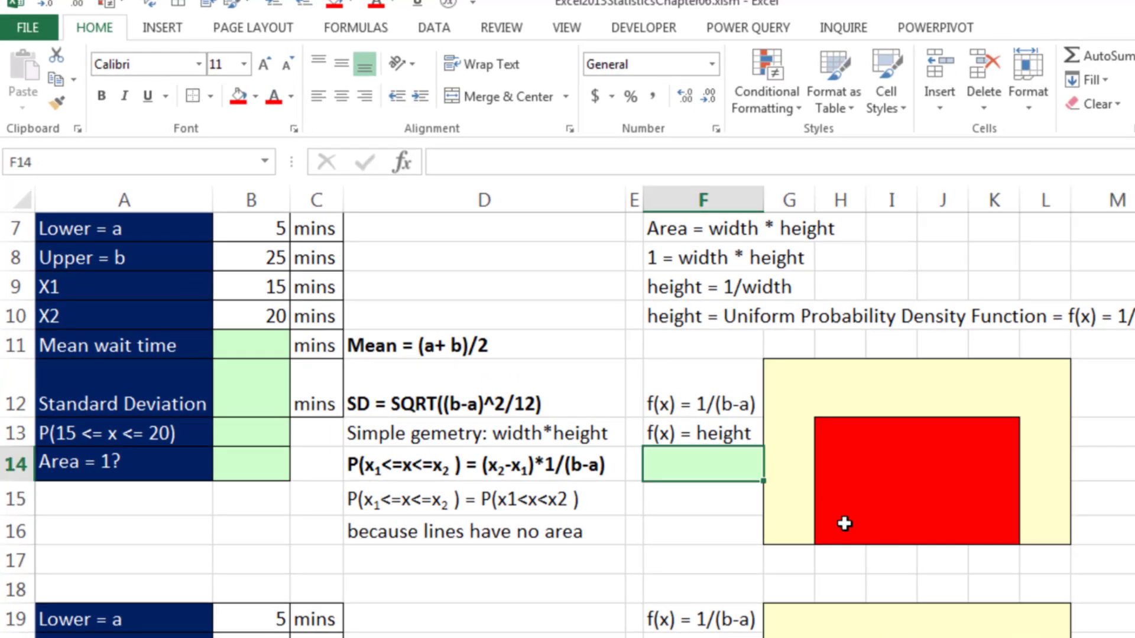
left_click(800, 564)
type("=")
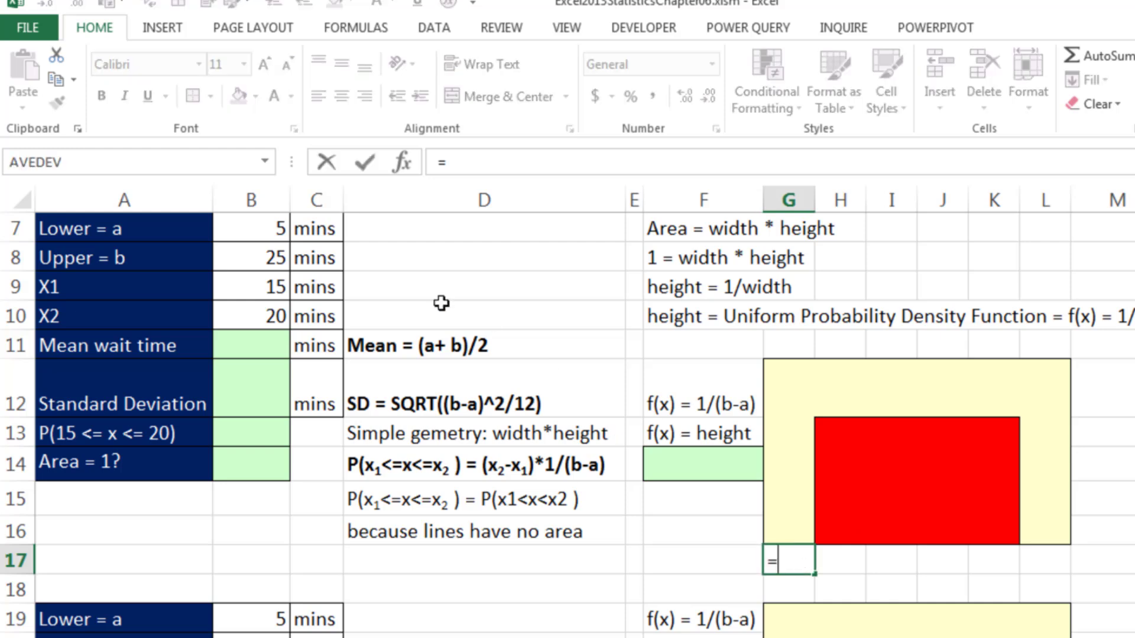
left_click(244, 229)
key("Return")
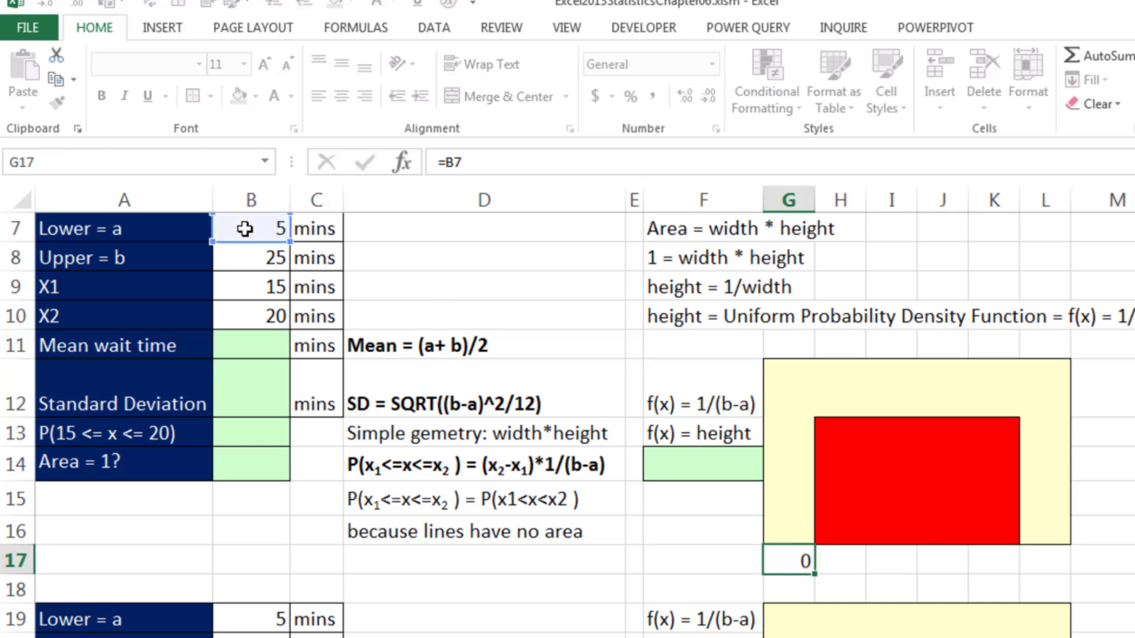
left_click(1006, 561)
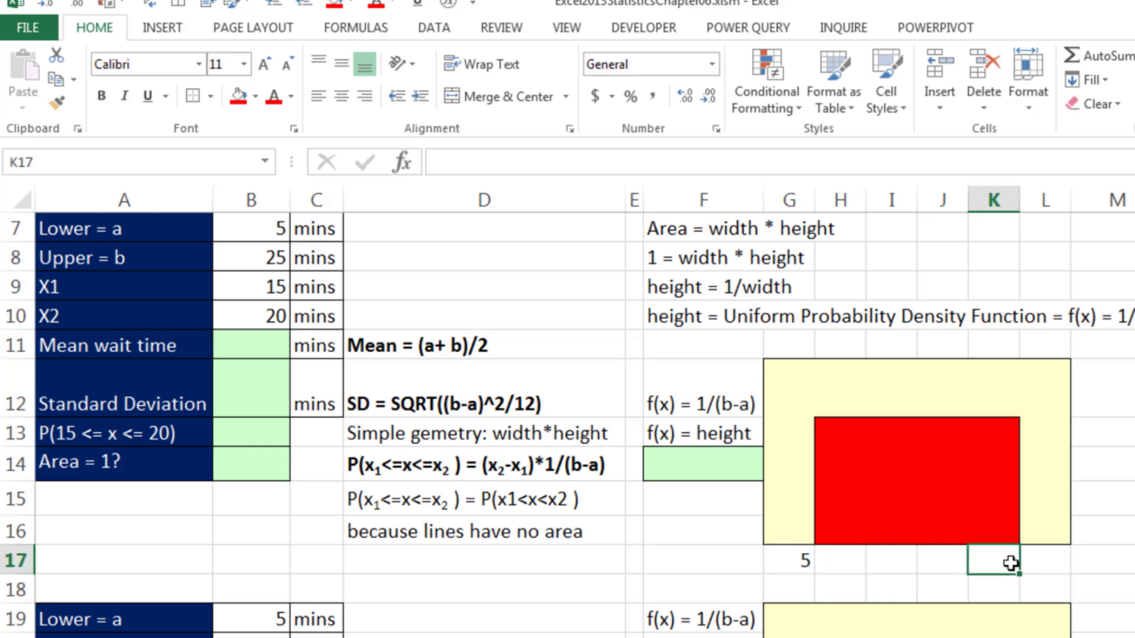
type("=")
left_click(267, 255)
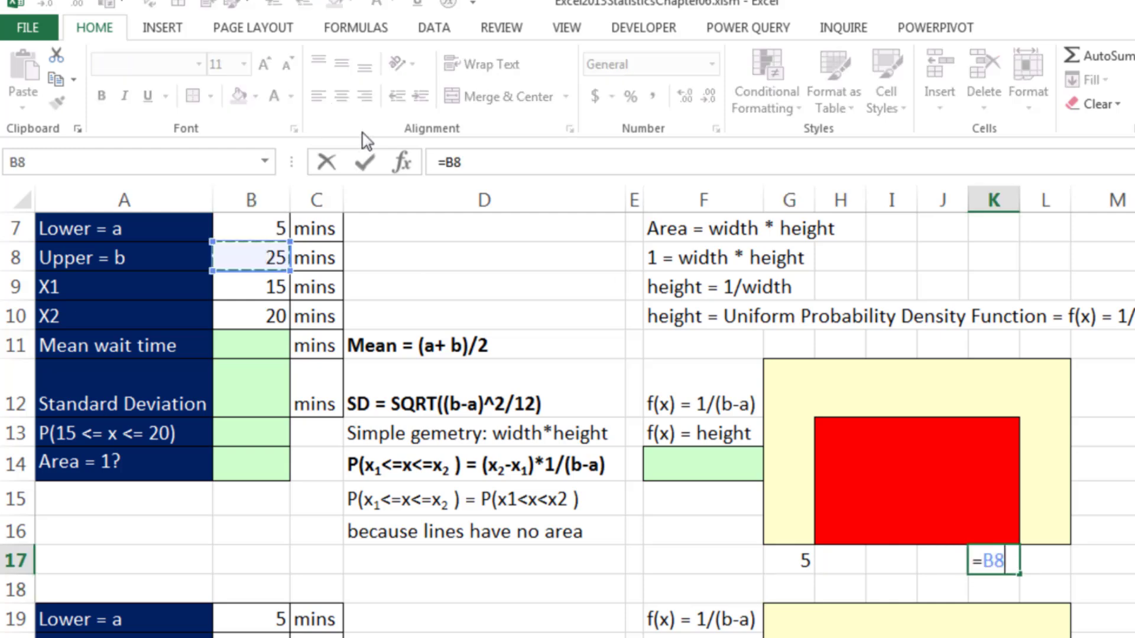
key("Return")
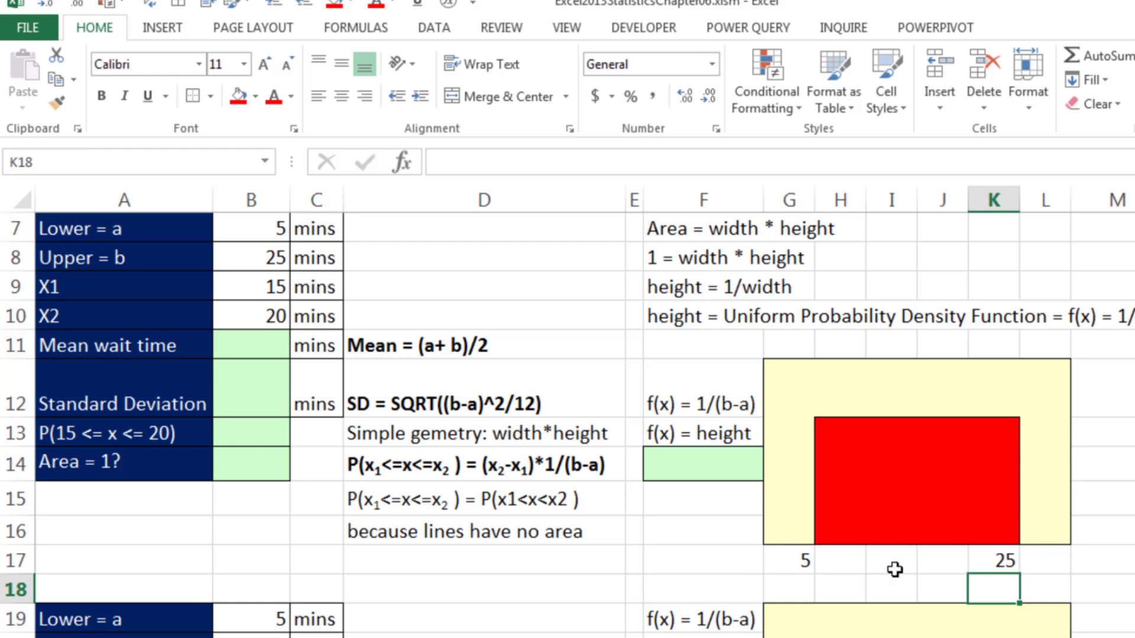
- Enter =G17+5 in H17 and copy the formula across to J17 for the intermediate axis labels
left_click(851, 569)
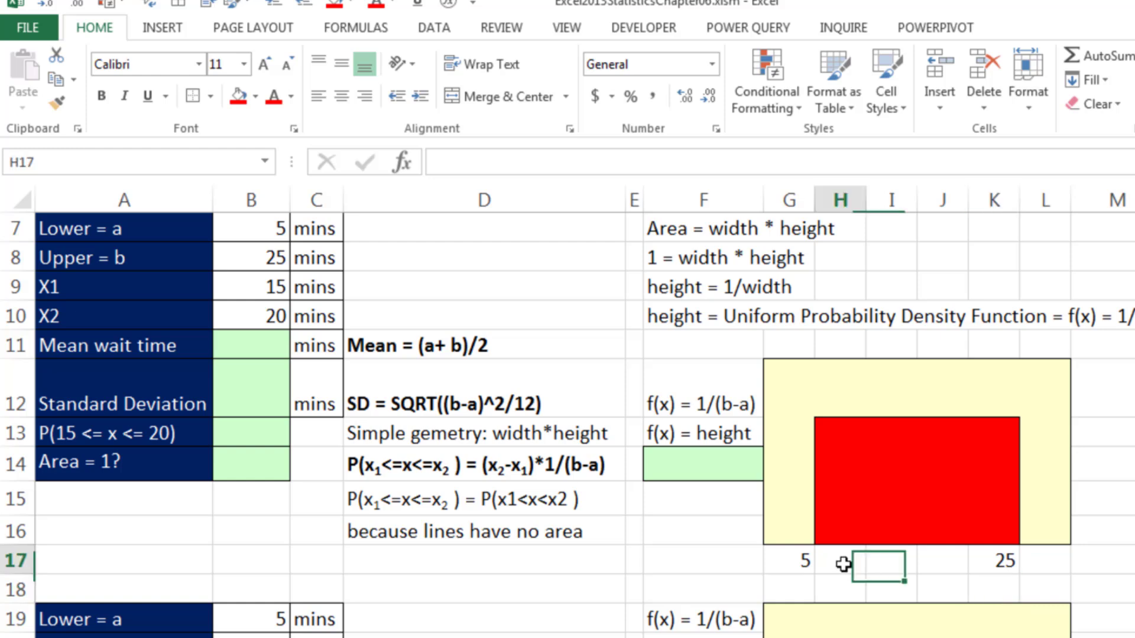
type("=")
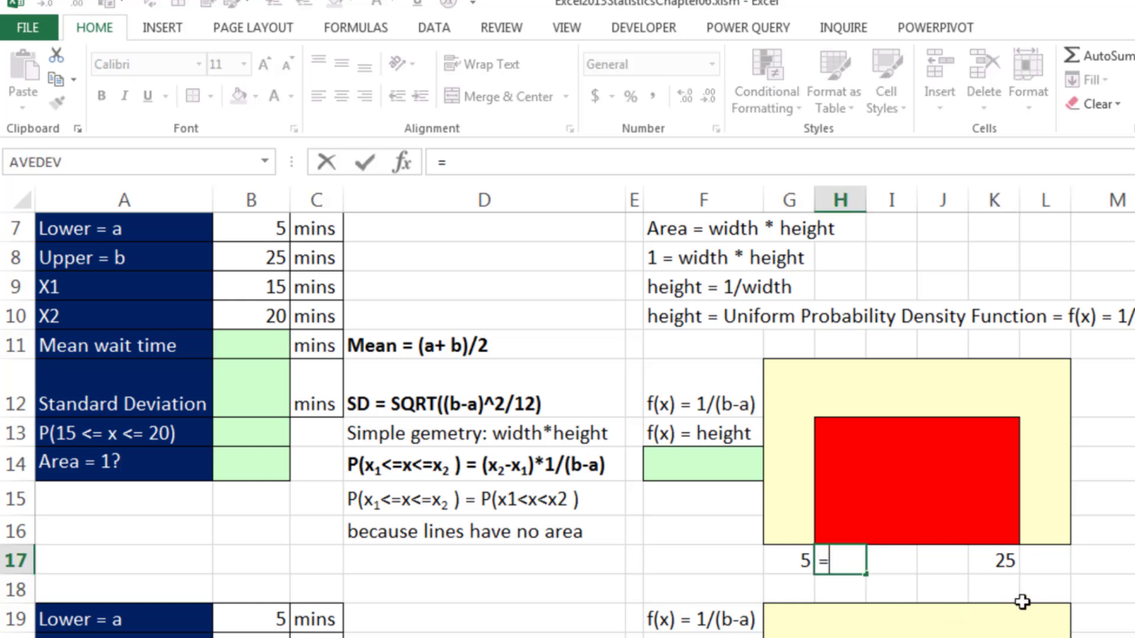
key("Left")
type("+")
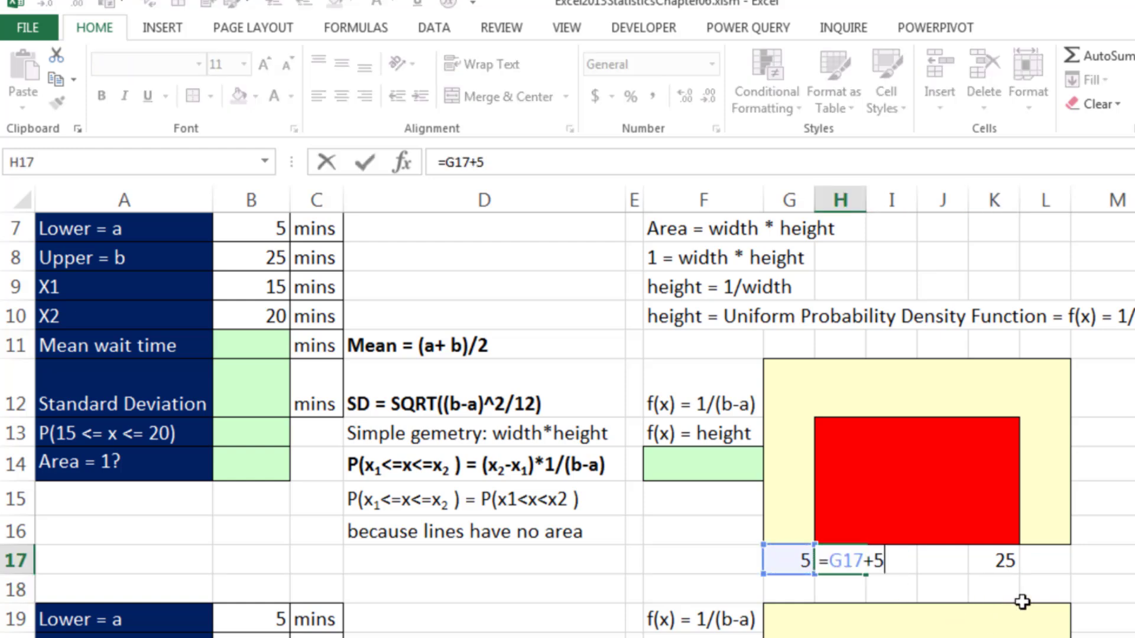
type("5")
key("ctrl+Return")
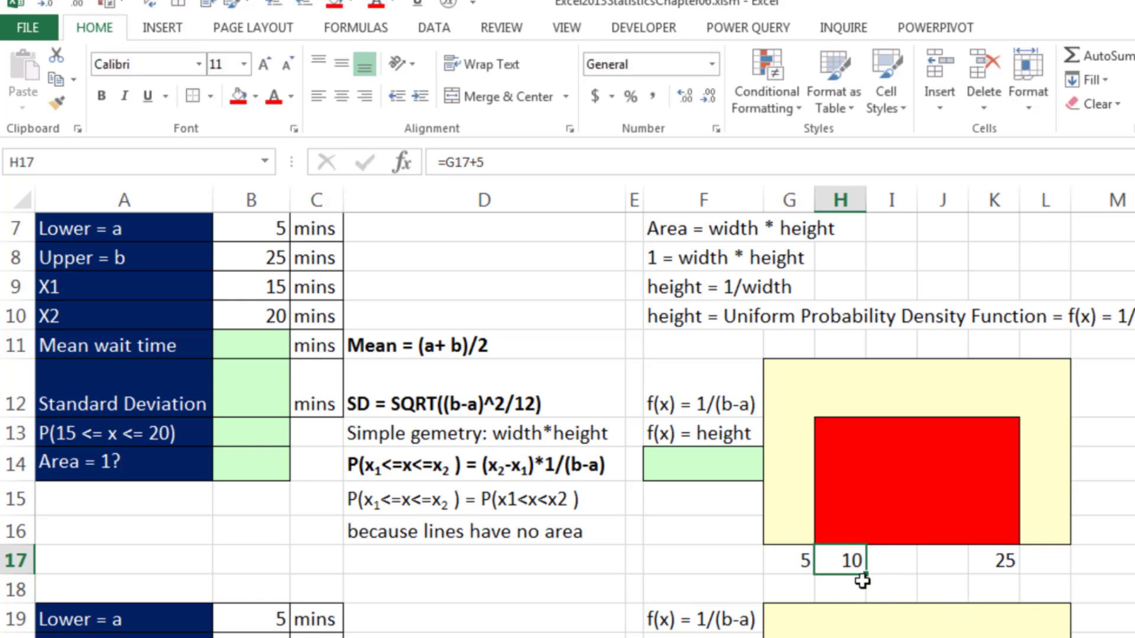
left_click_drag(864, 574, 969, 581)
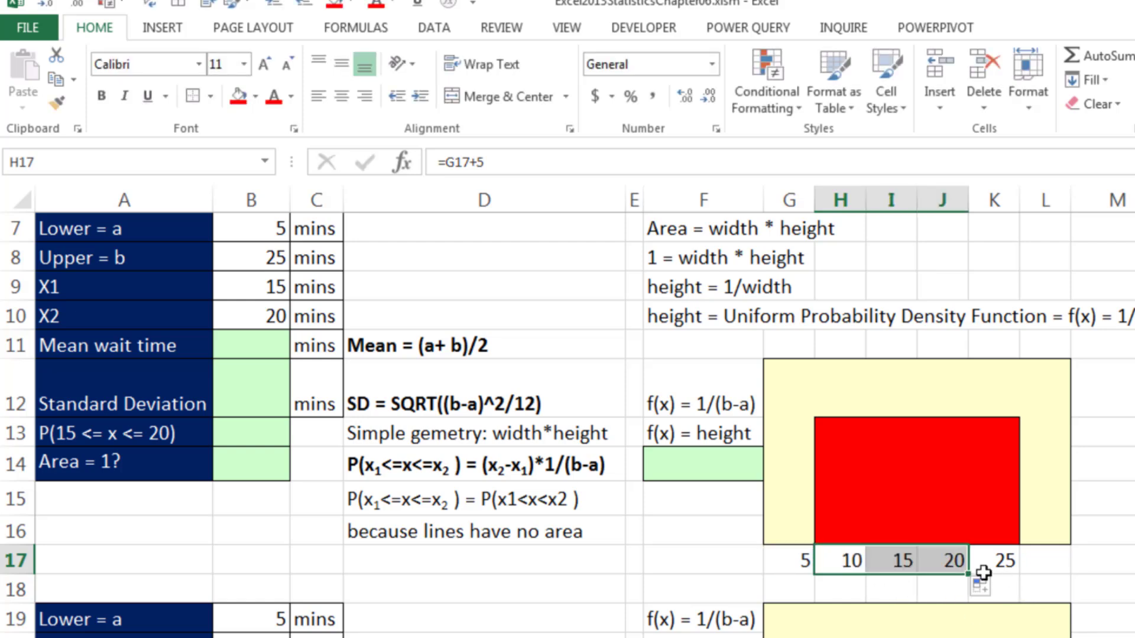
- Add inside vertical borders and a right border to the axis labels in G17:K17 as tick marks
left_click_drag(795, 567, 1004, 561)
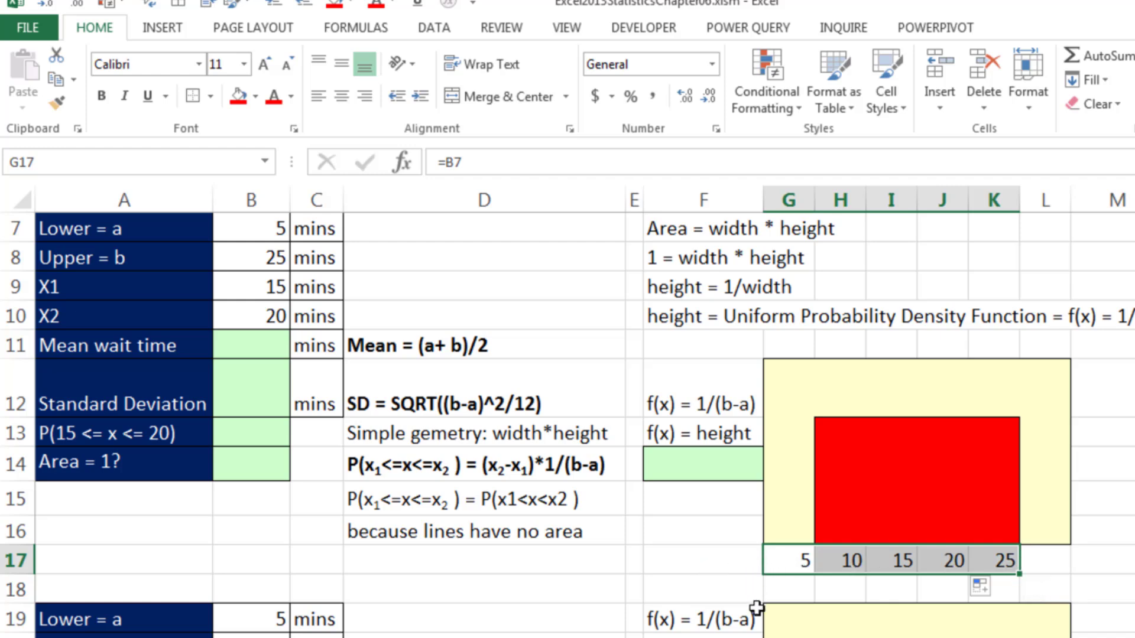
key("ctrl+1")
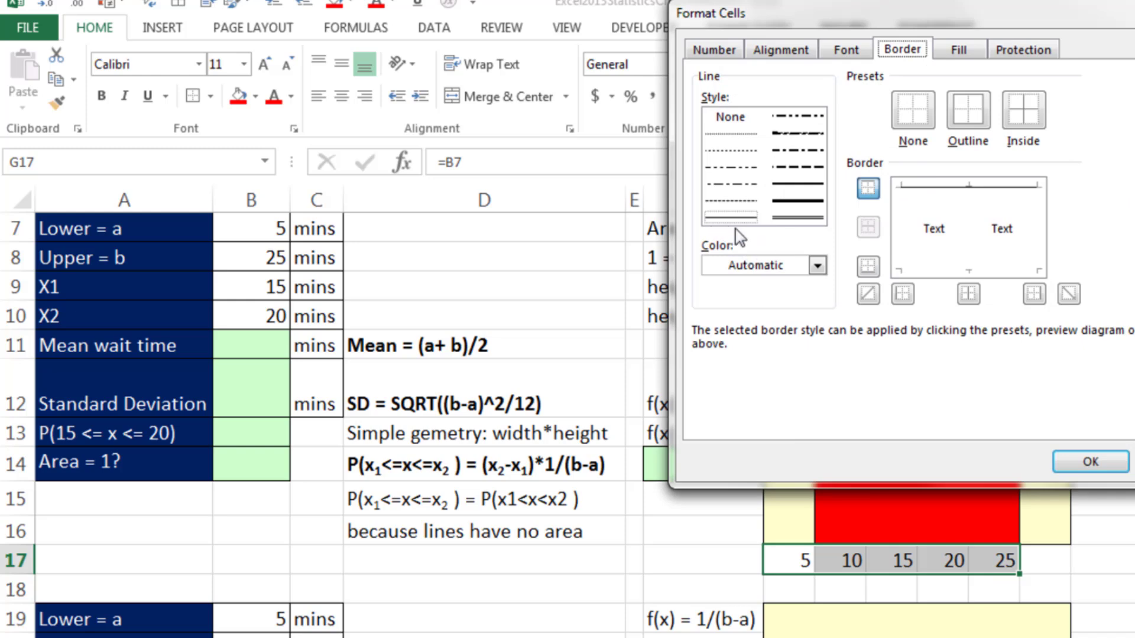
left_click(1040, 204)
left_click(969, 213)
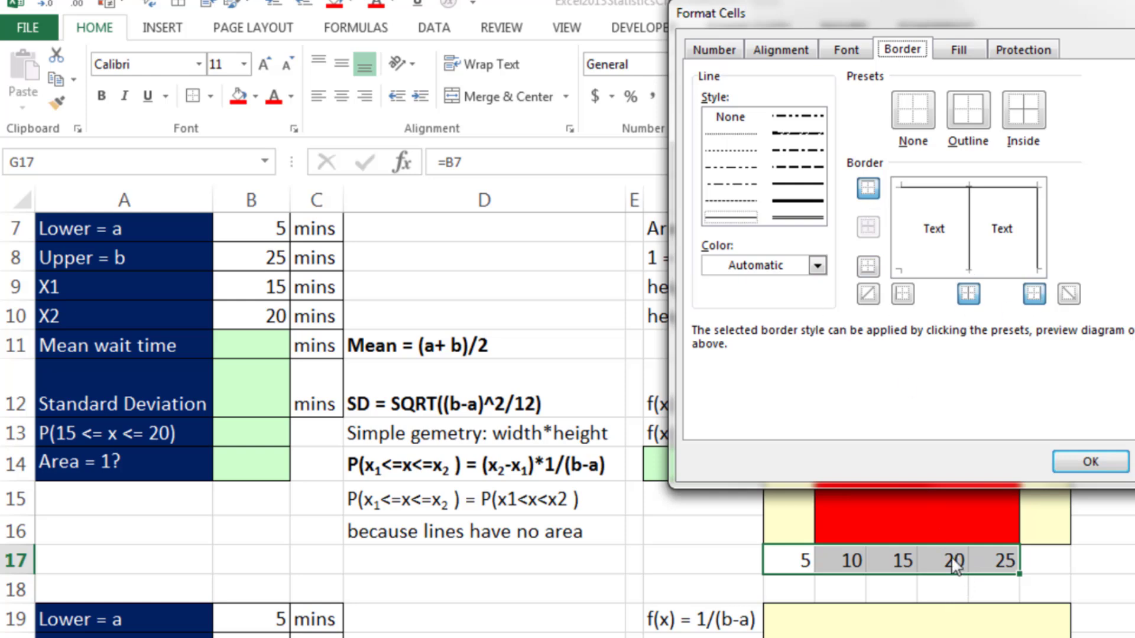
left_click(1090, 462)
left_click(1102, 588)
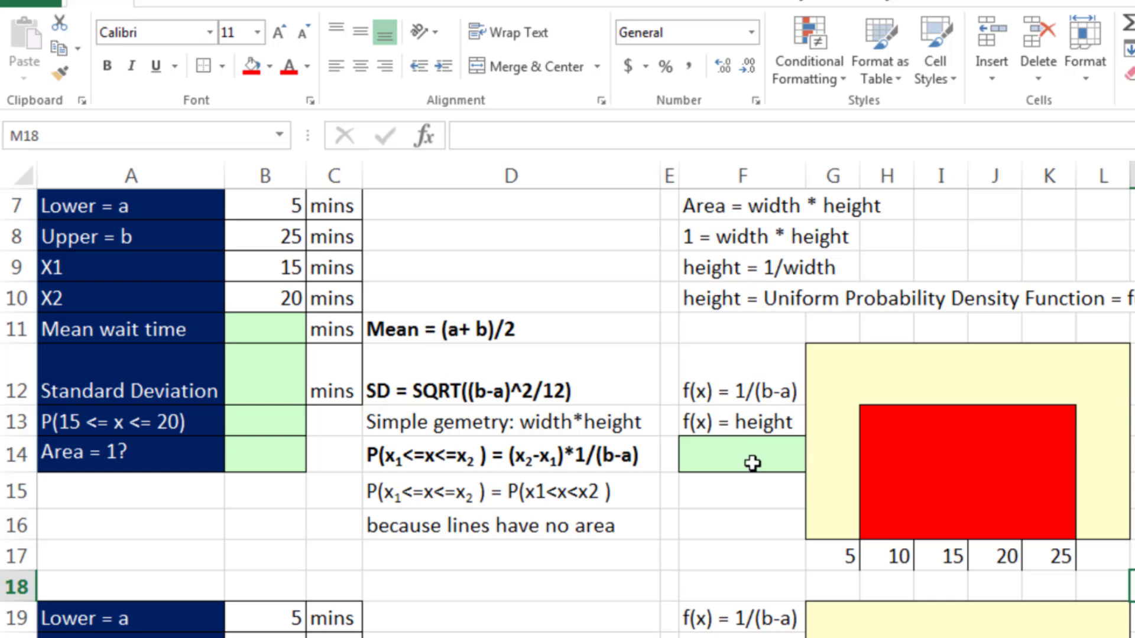
- Enter =1/(K17-G17) in F14 to calculate the height of the uniform density
left_click(751, 460)
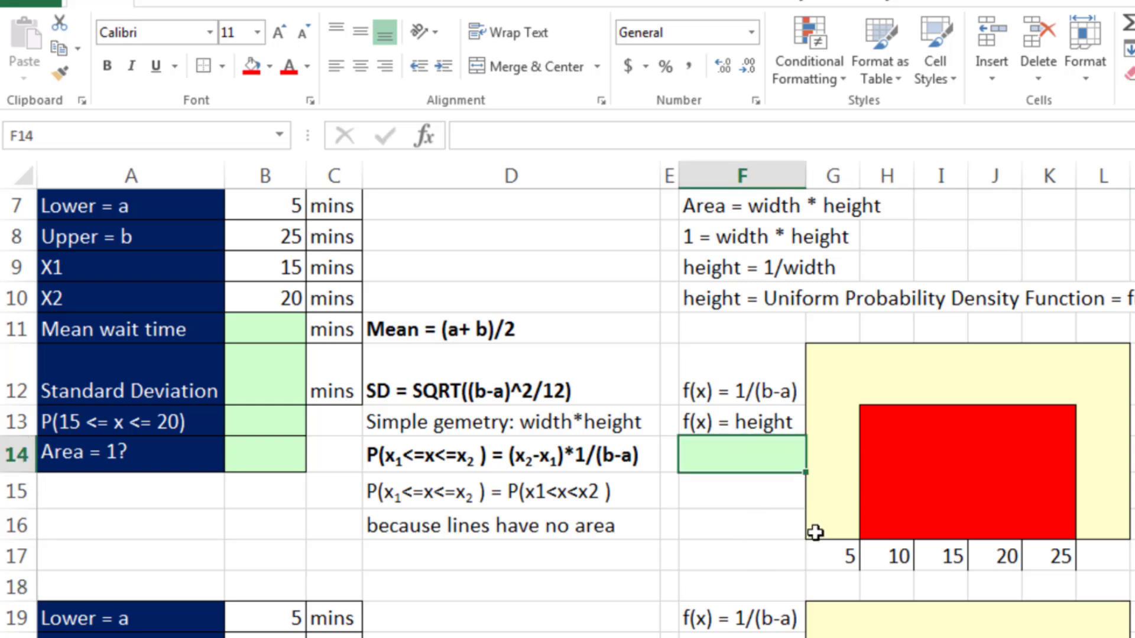
type("=1/(")
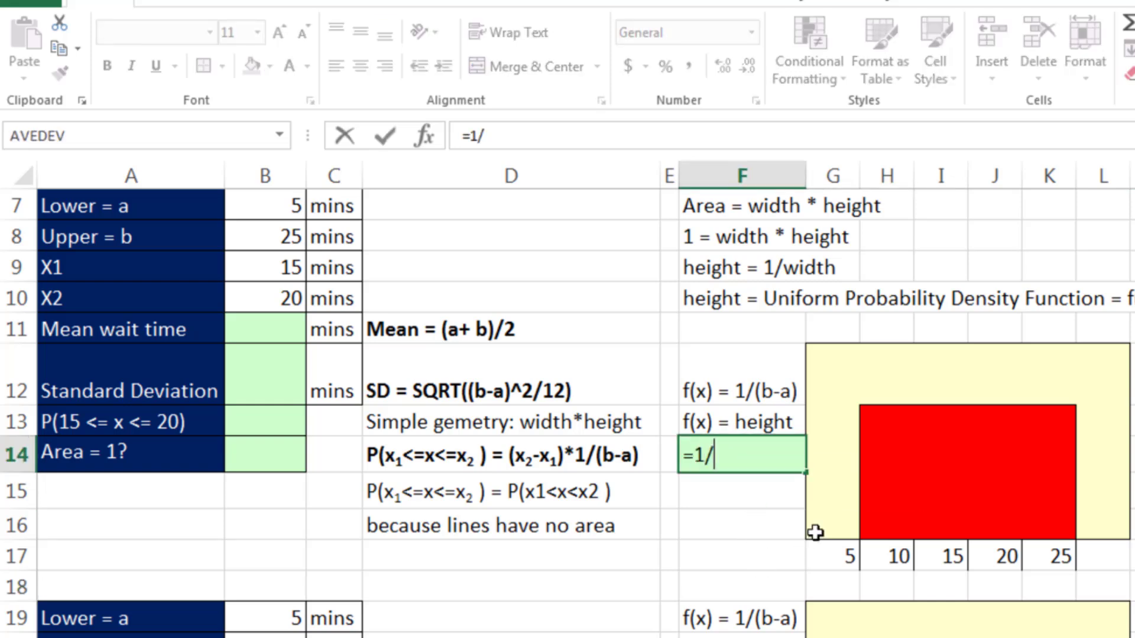
left_click(1054, 555)
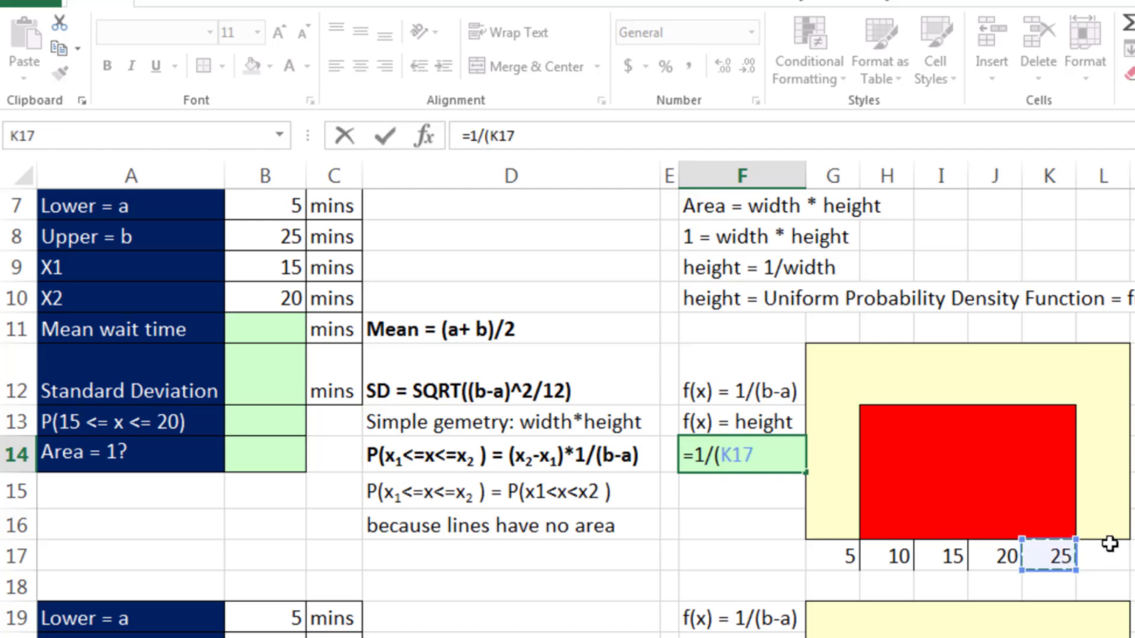
type("-")
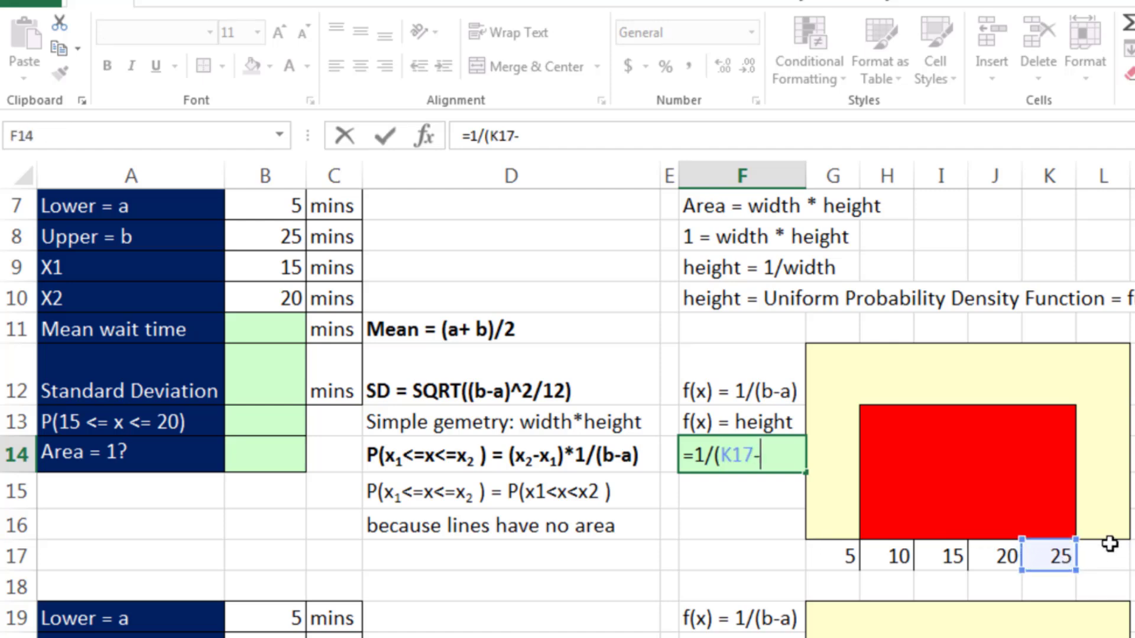
left_click(849, 546)
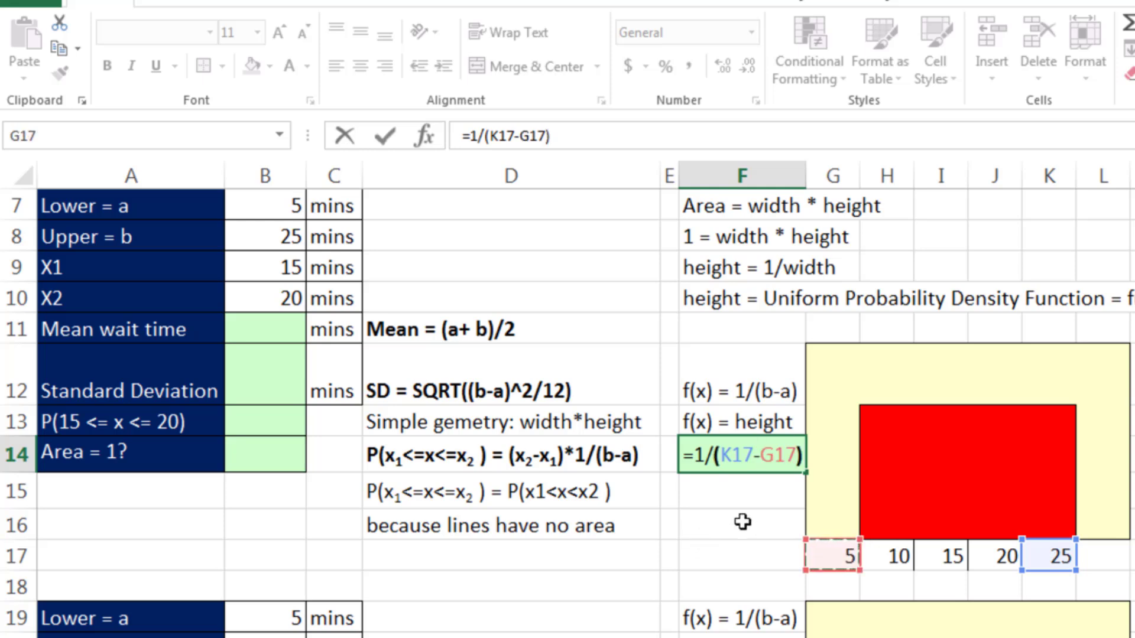
key("ctrl+Return")
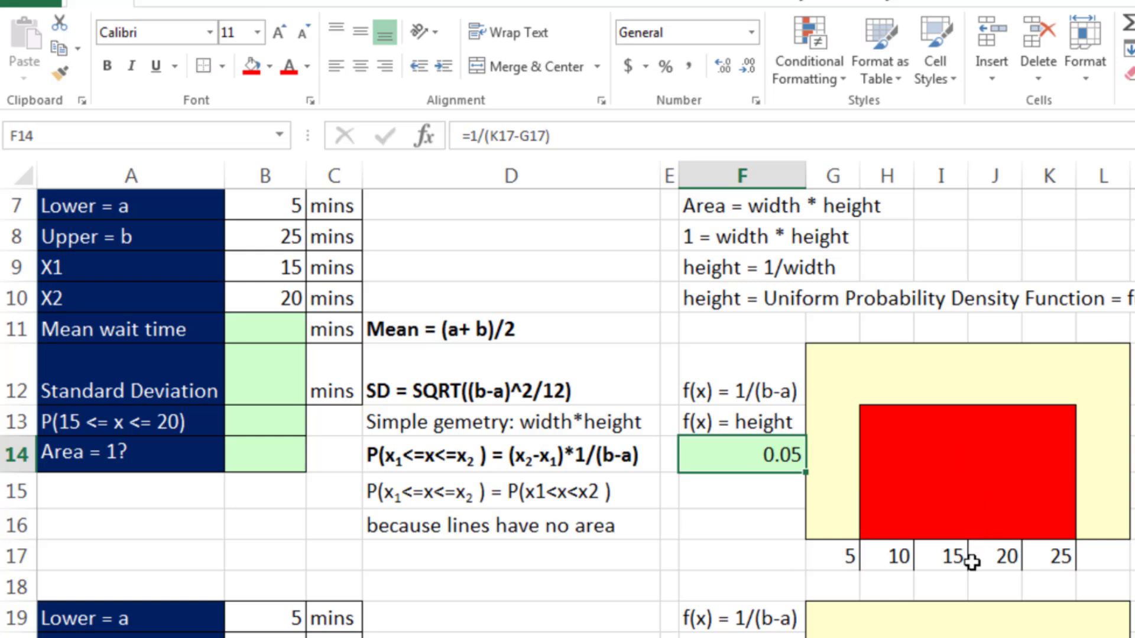
- Fill the range J13:J16 between the 15 and 20 axis labels with a custom dark red, RGB 104, 0, 0
left_click_drag(997, 524, 1005, 410)
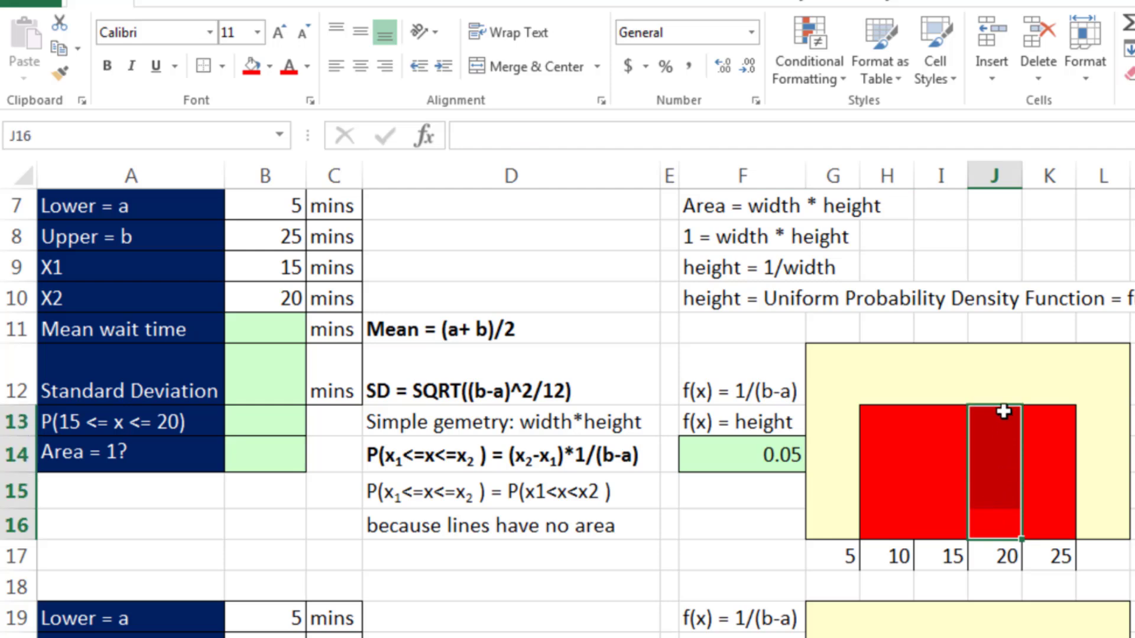
left_click(269, 65)
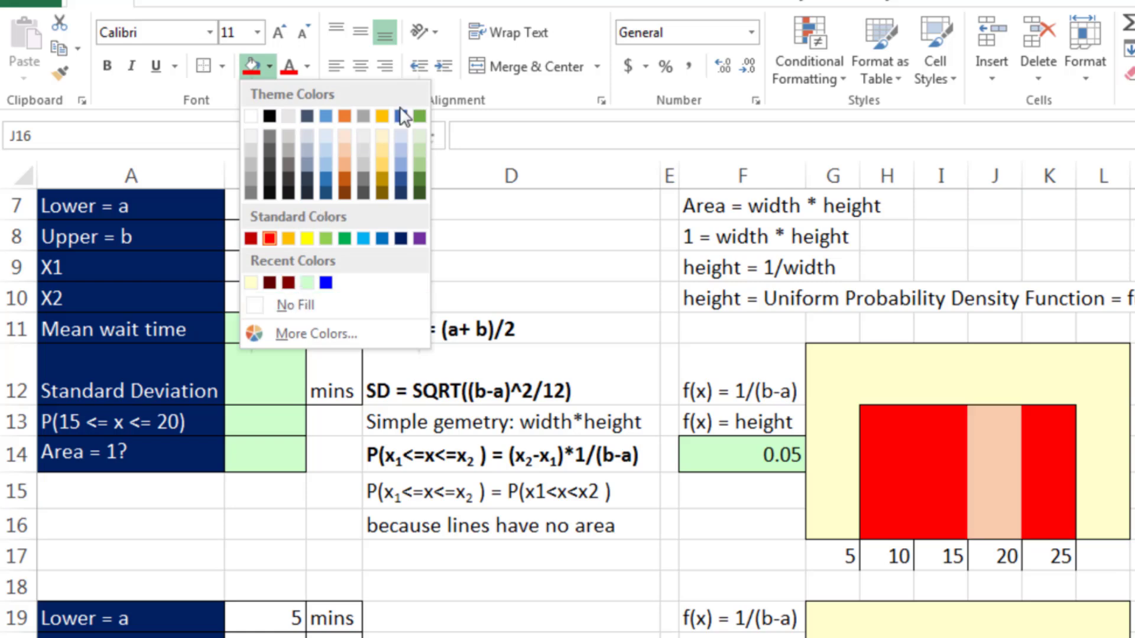
left_click(289, 284)
left_click(270, 66)
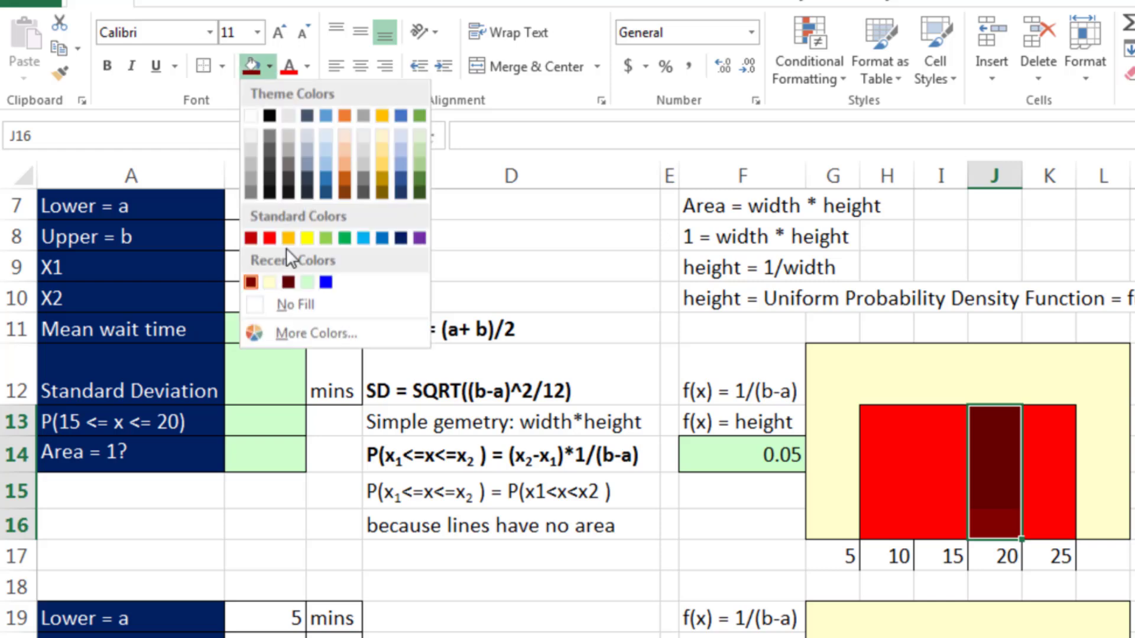
left_click(298, 331)
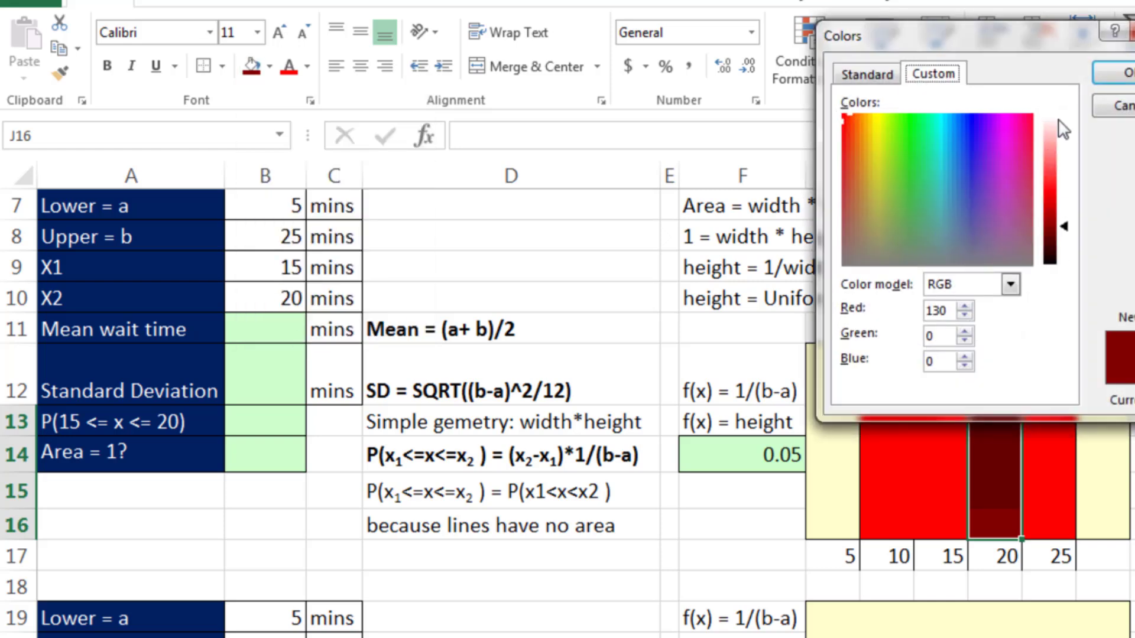
left_click(1050, 230)
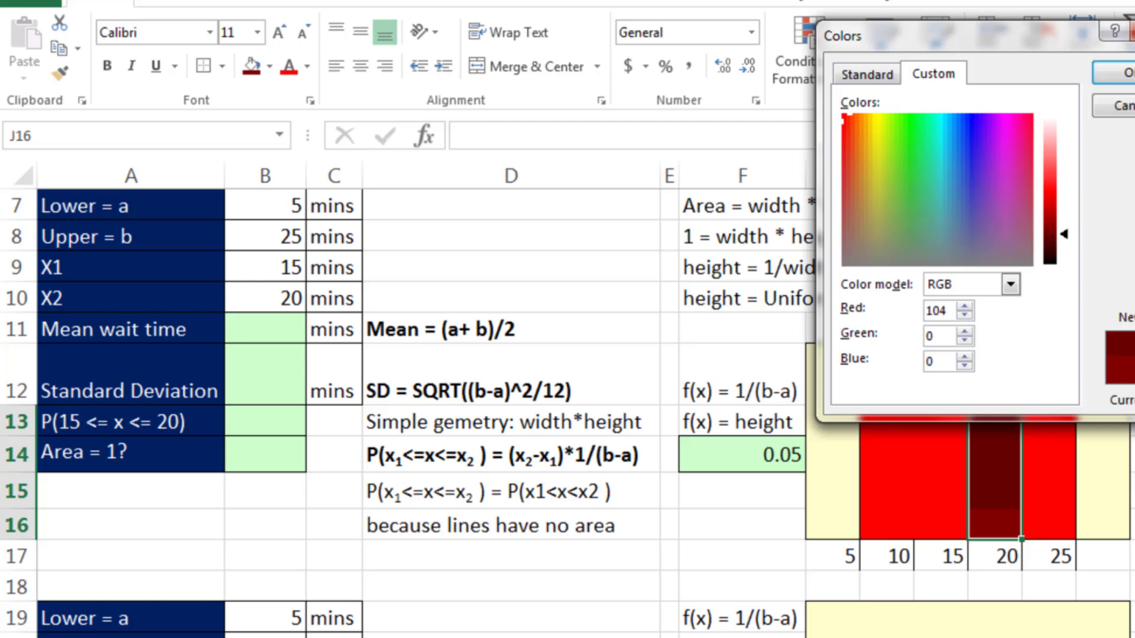
key("Return")
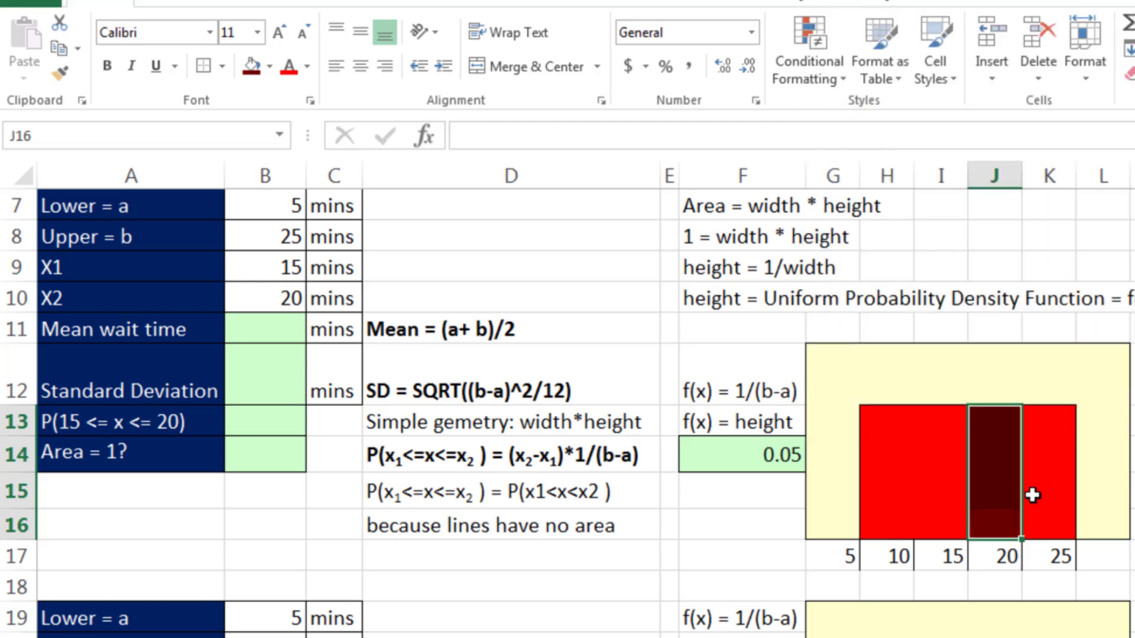
- Add an outline border around the dark red strip J13:J16
key("ctrl+1")
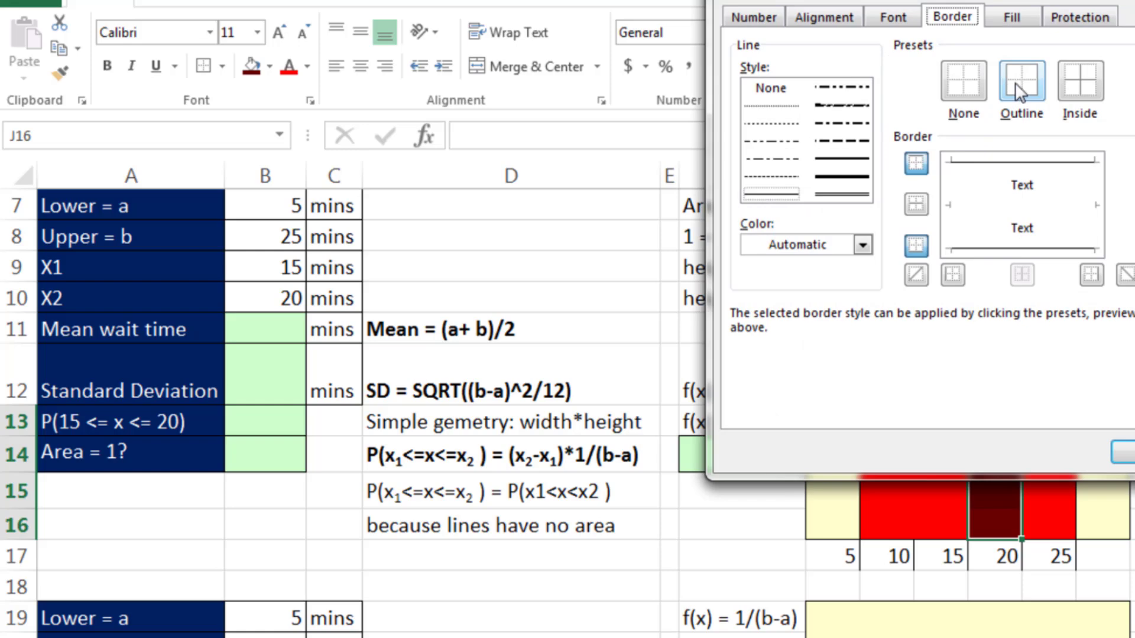
left_click(1021, 83)
left_click(1125, 452)
left_click(1131, 490)
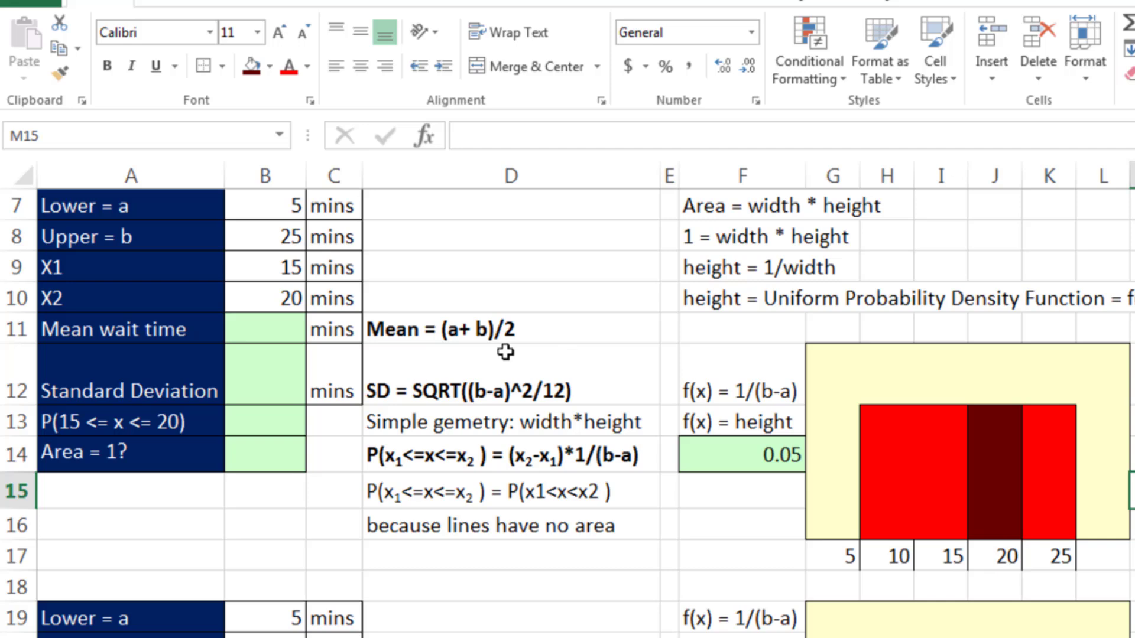
- Calculate the mean wait time in B11 with =AVERAGE(B7:B8)
left_click(248, 331)
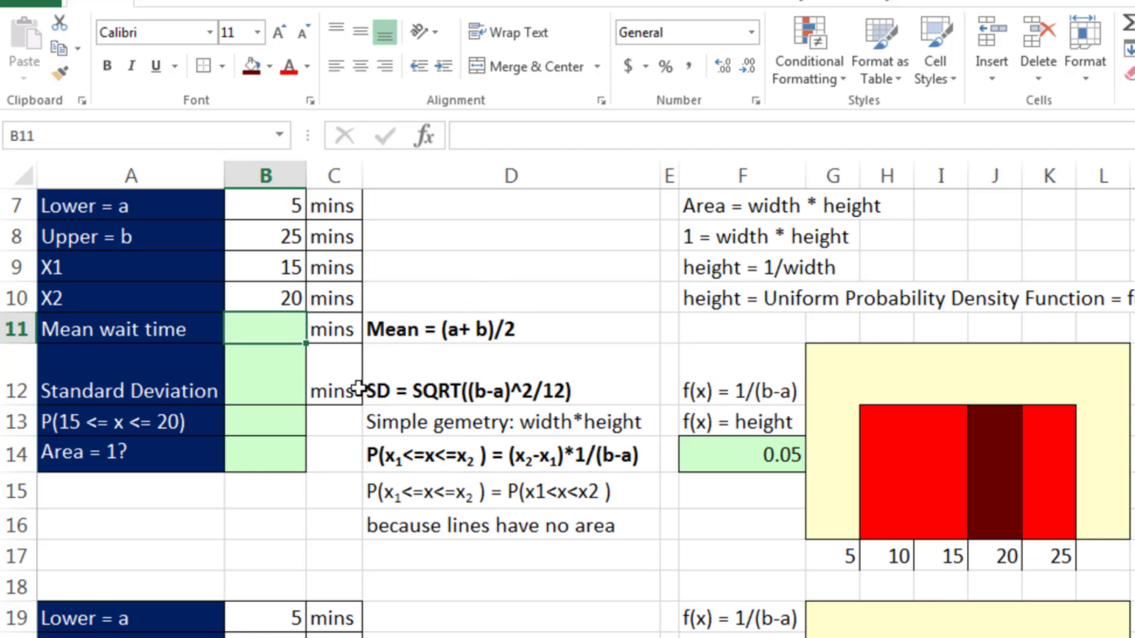
type("=average(")
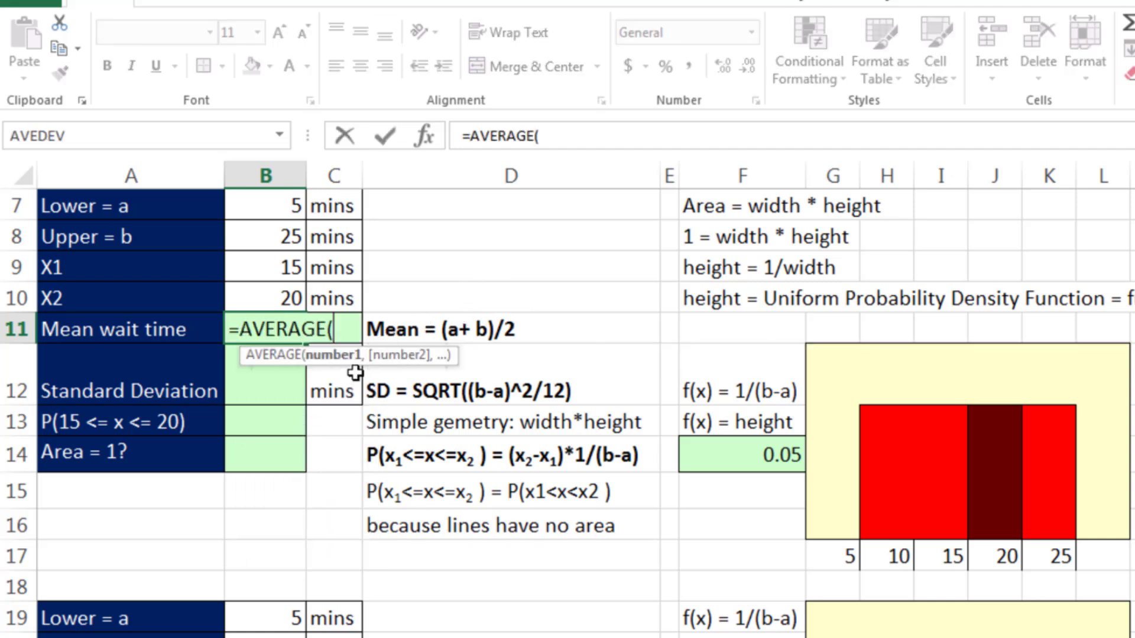
left_click_drag(283, 201, 282, 236)
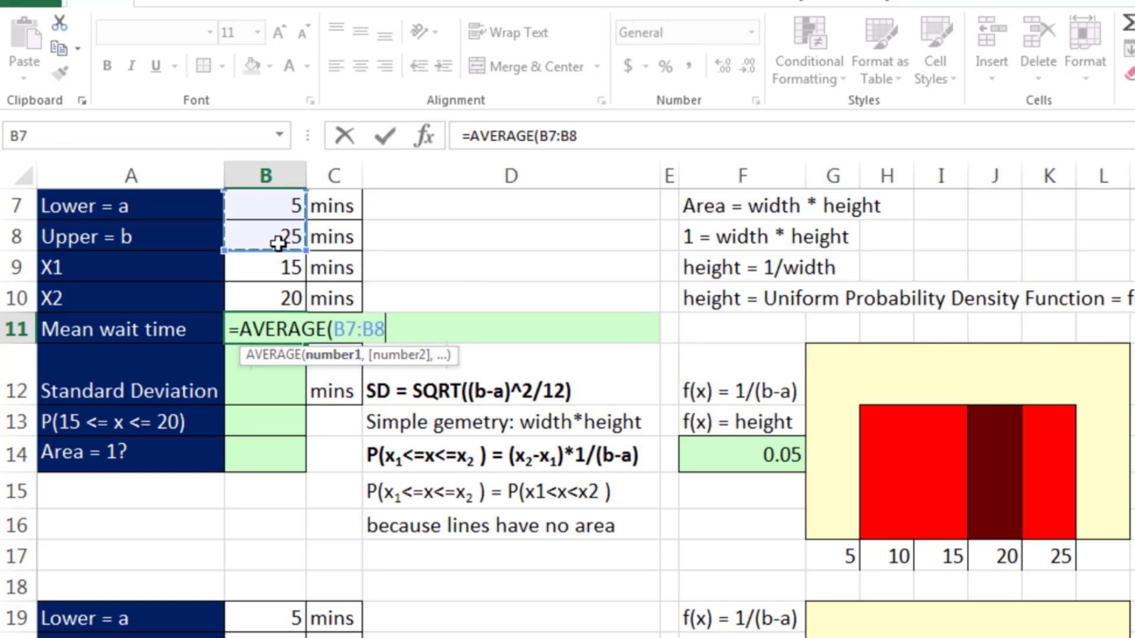
type(")")
key("Return")
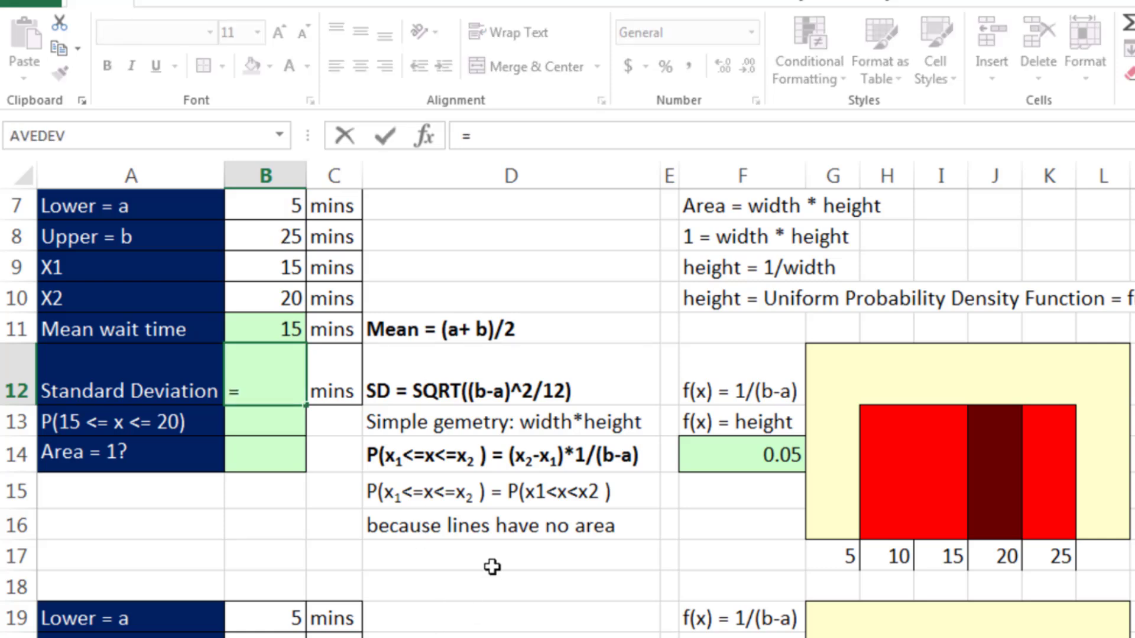
- Calculate the standard deviation in B12 with =SQRT((B8-B7)^2/12)
type("sq")
key("Tab")
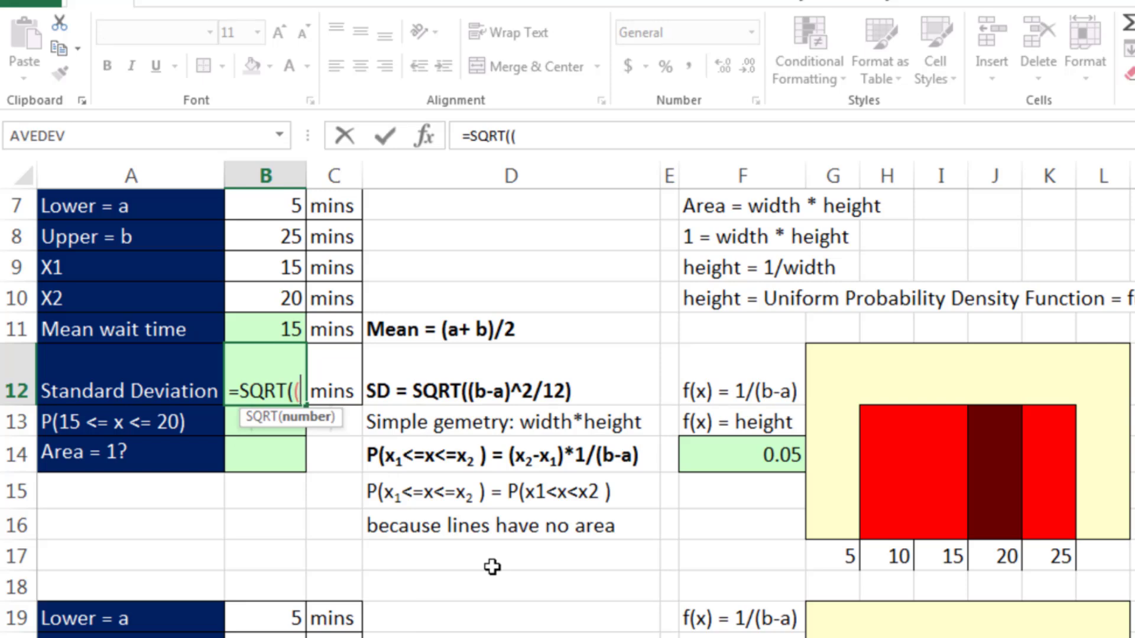
type("(")
left_click(278, 236)
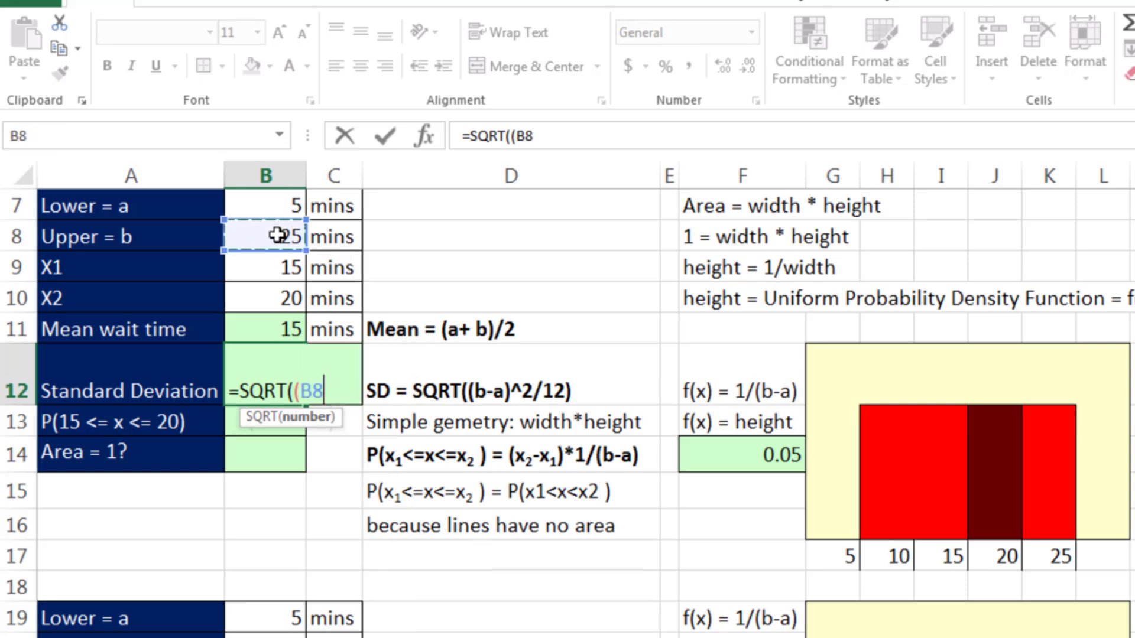
type("-")
left_click(260, 201)
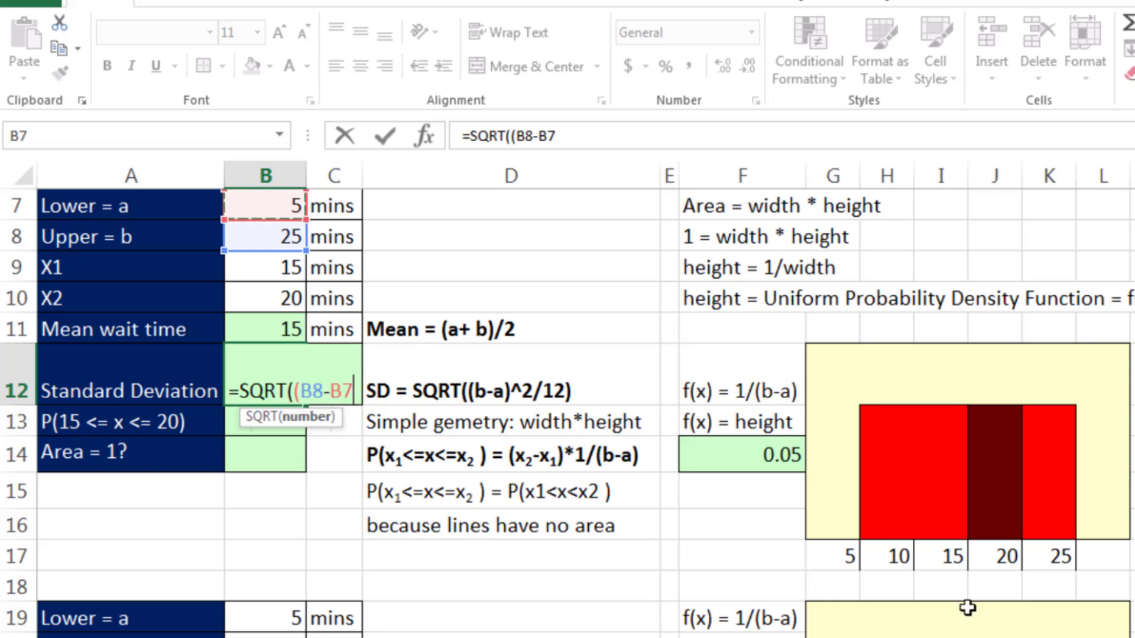
type(")")
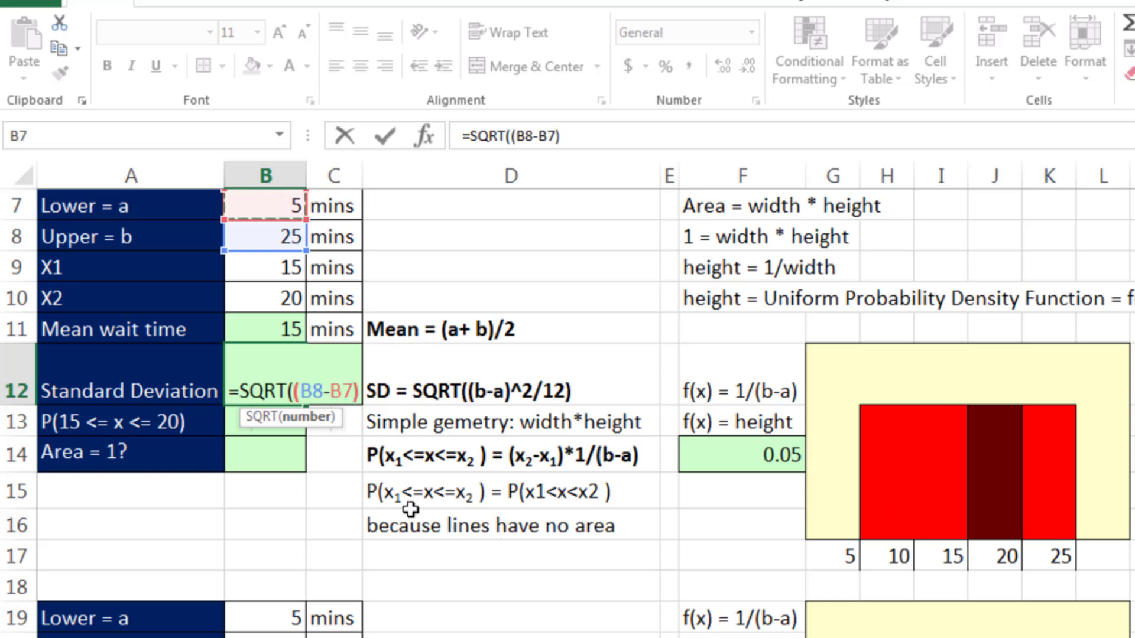
type("^")
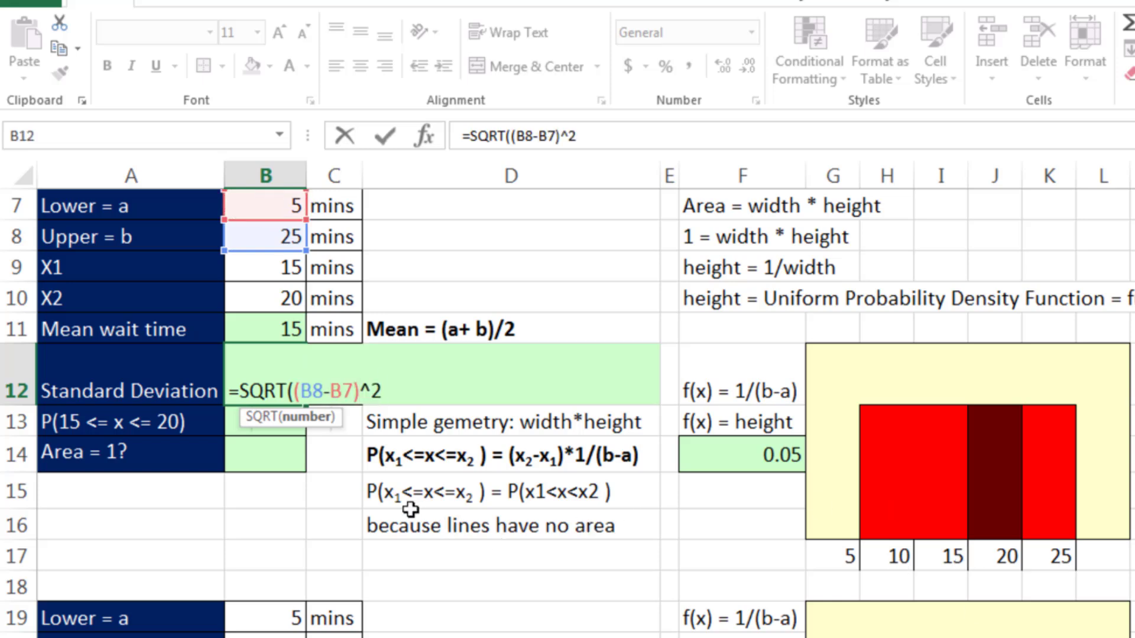
type("2/12")
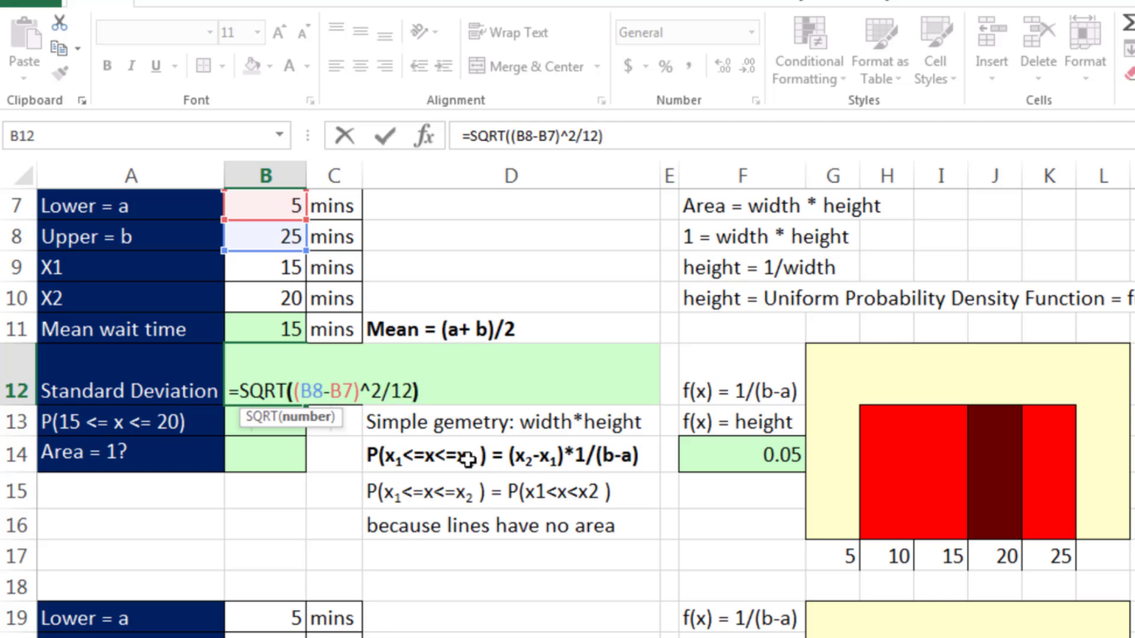
type(")")
key("ctrl+Return")
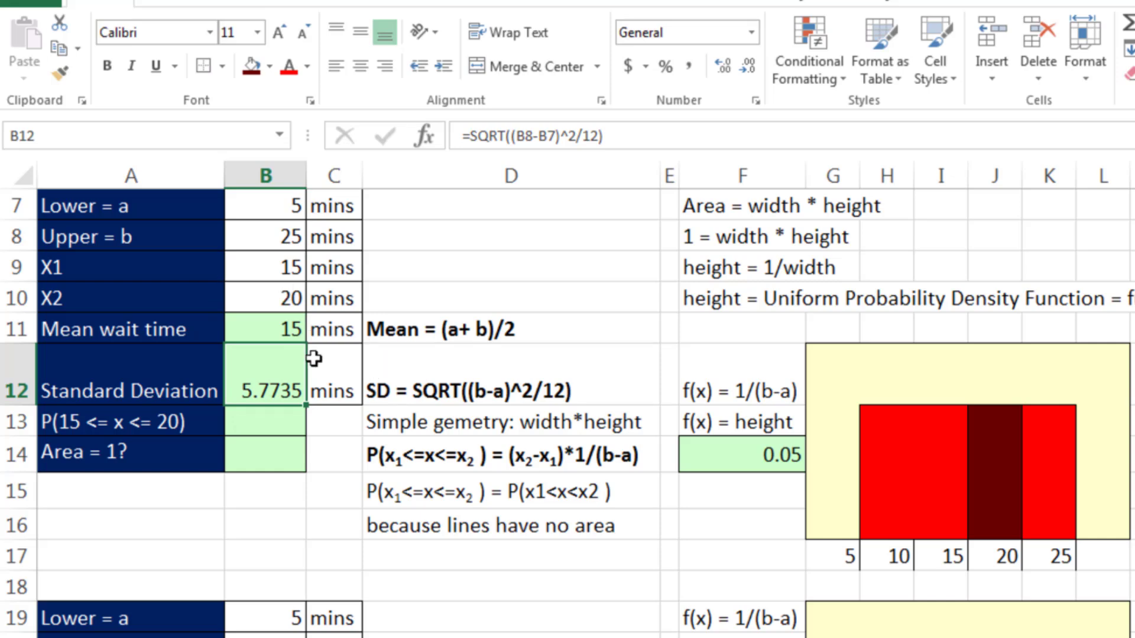
- Calculate the probability of a wait between 15 and 20 minutes in B13 with =F14*(J17-I17)
left_click(266, 423)
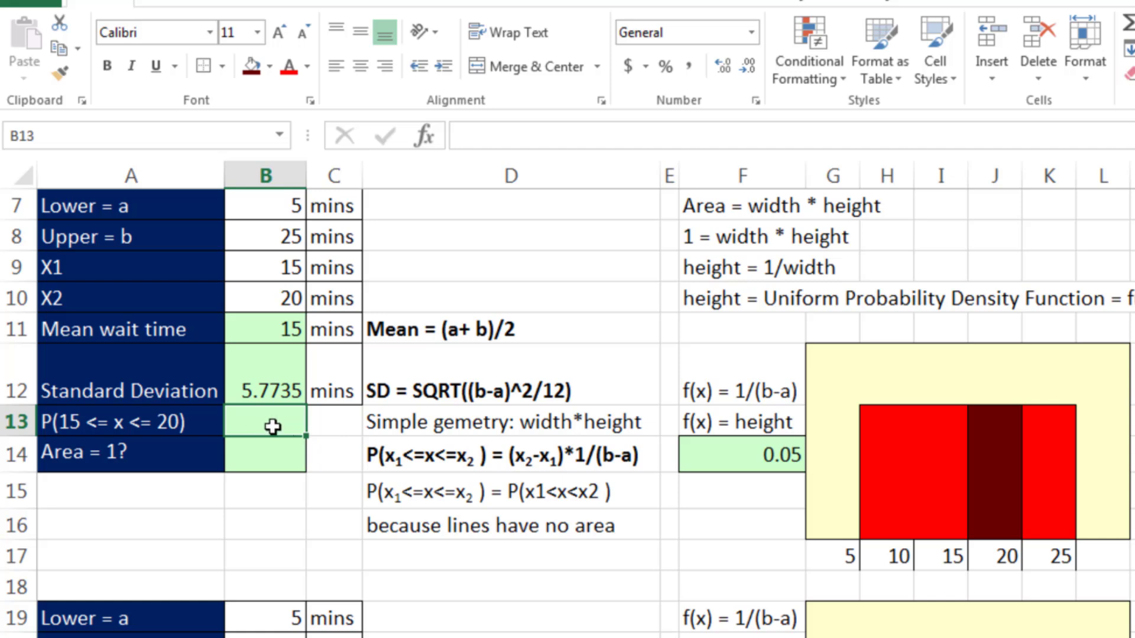
type("=")
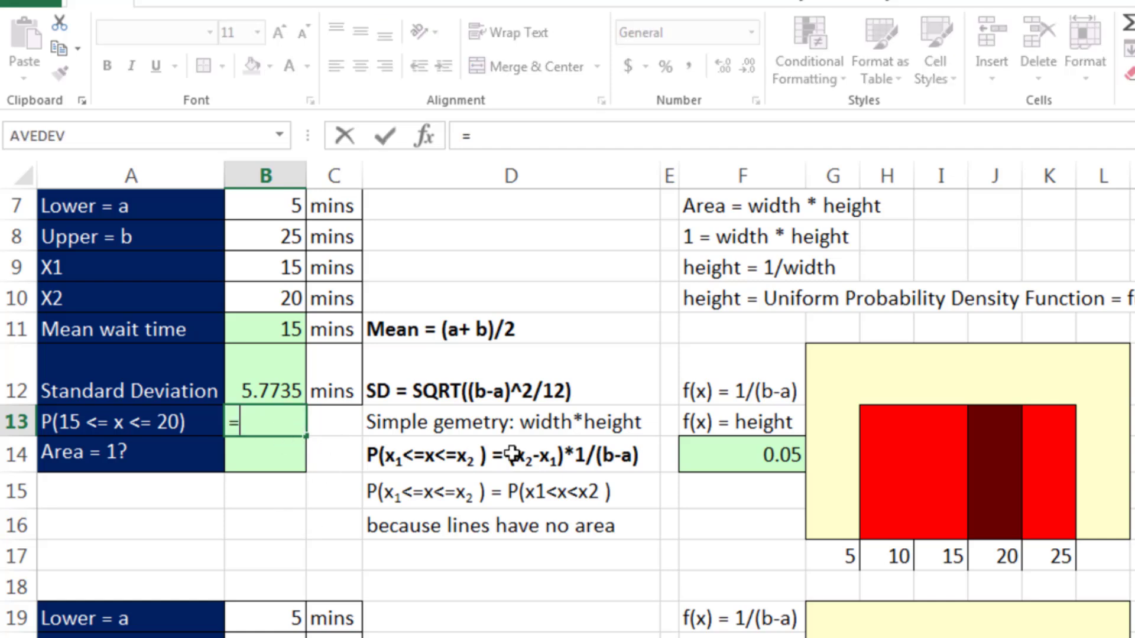
left_click(781, 447)
type("*")
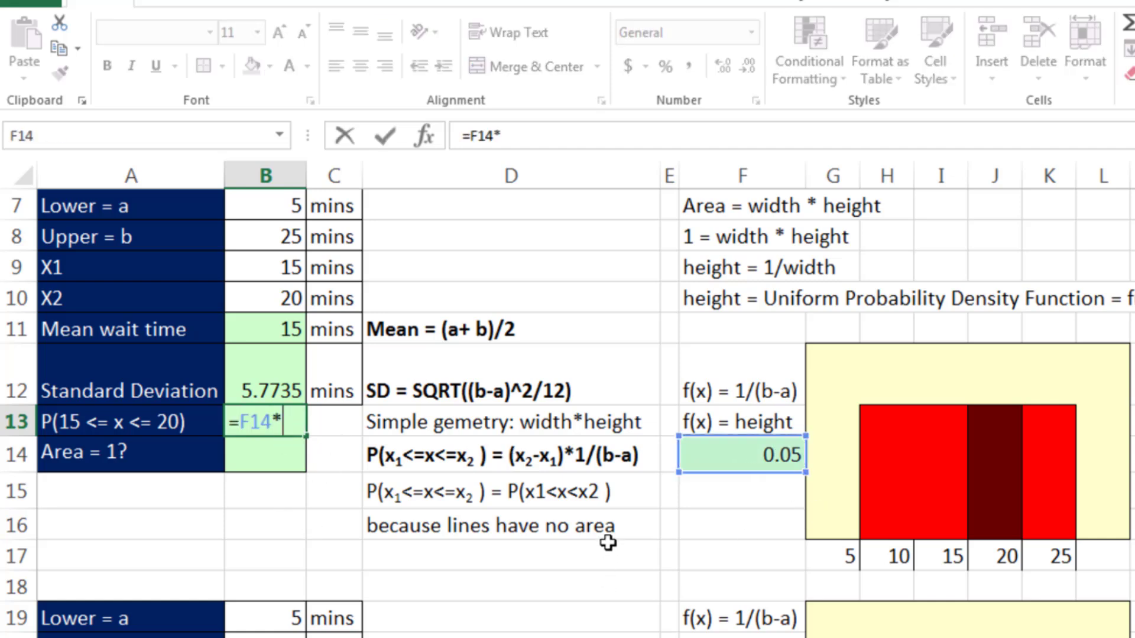
left_click(1003, 544)
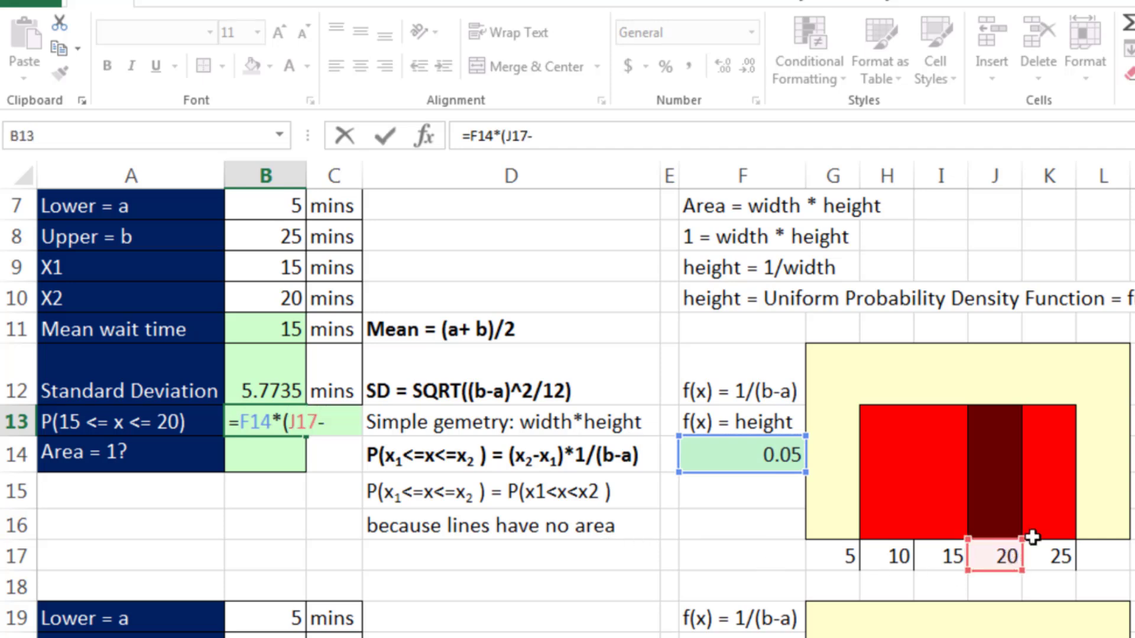
left_click(945, 555)
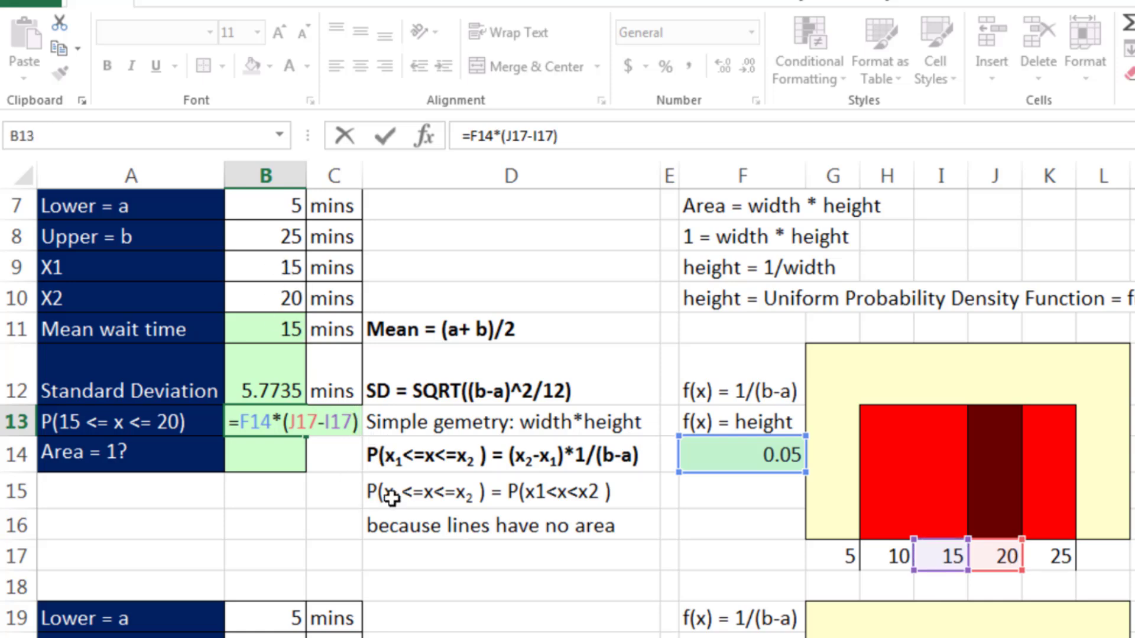
key("Return")
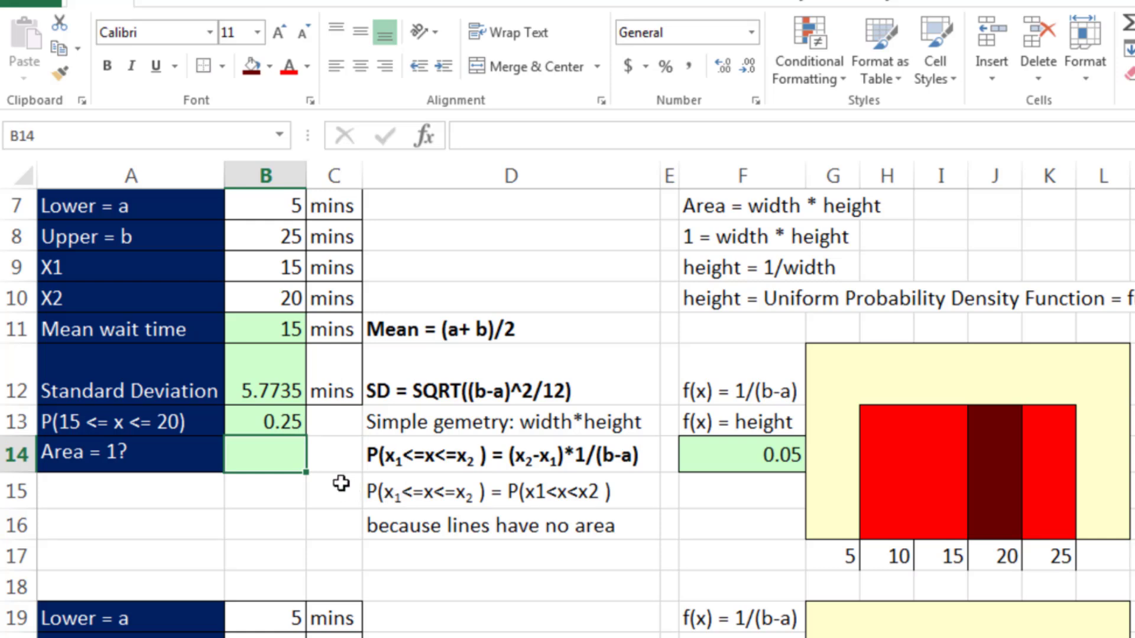
- Calculate the total area under the density rectangle in B14 with =F14*(K17-G17)
left_click_drag(871, 414, 1058, 527)
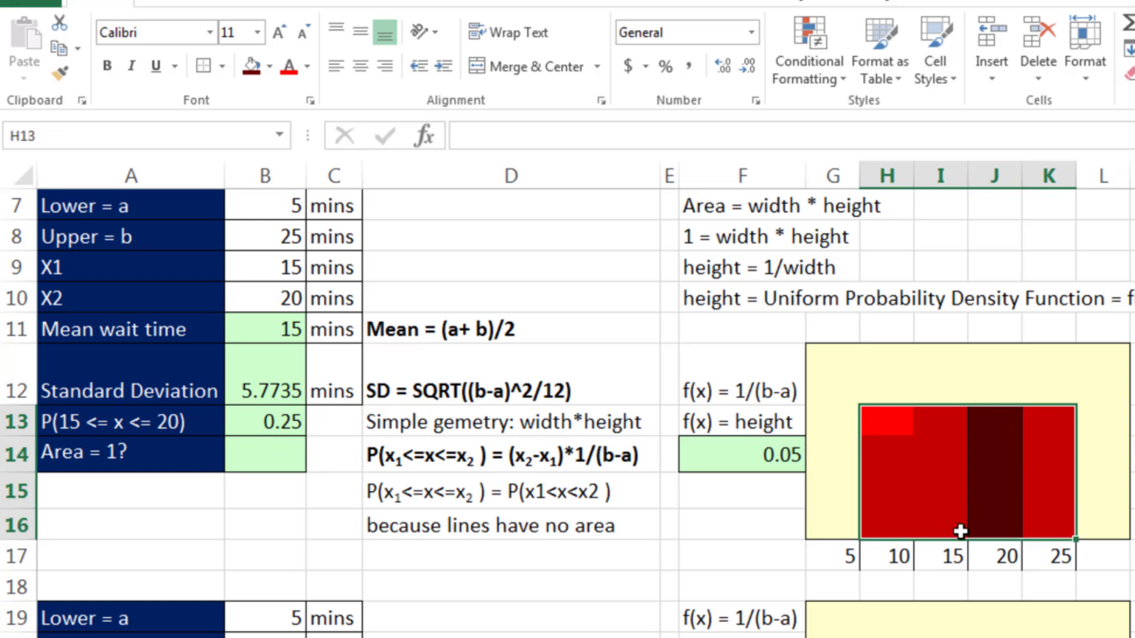
left_click(282, 463)
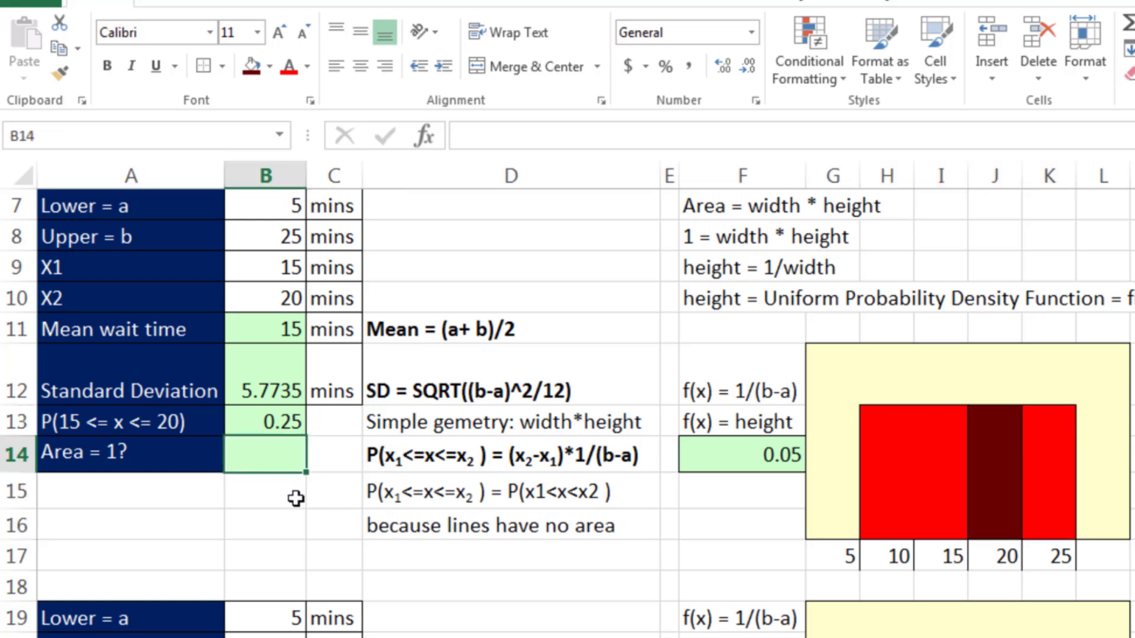
type("=")
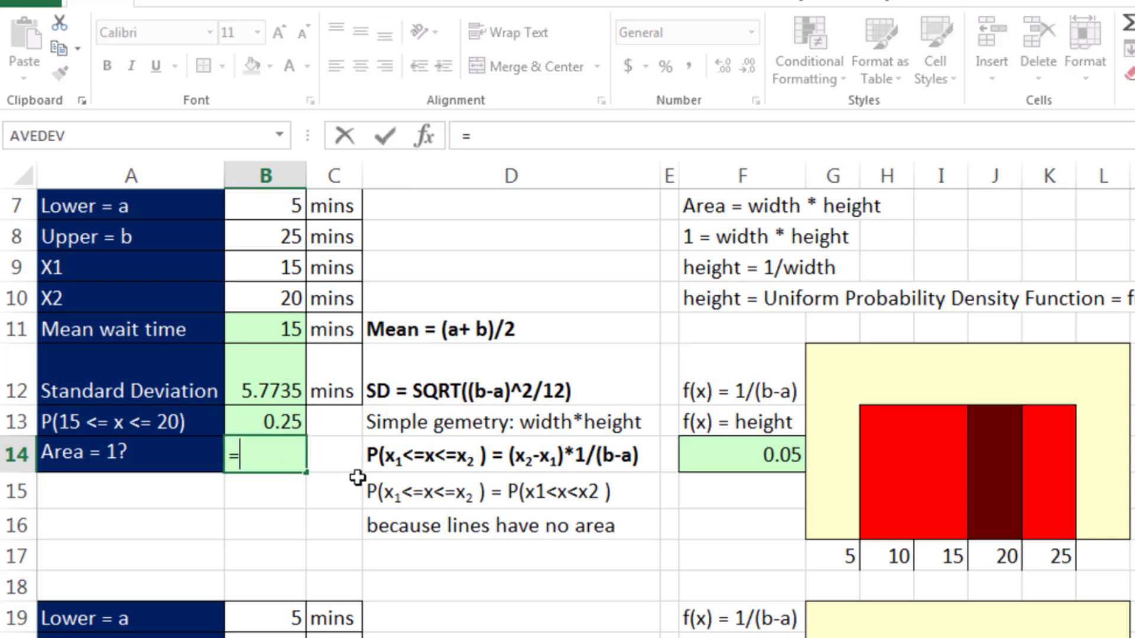
left_click(760, 454)
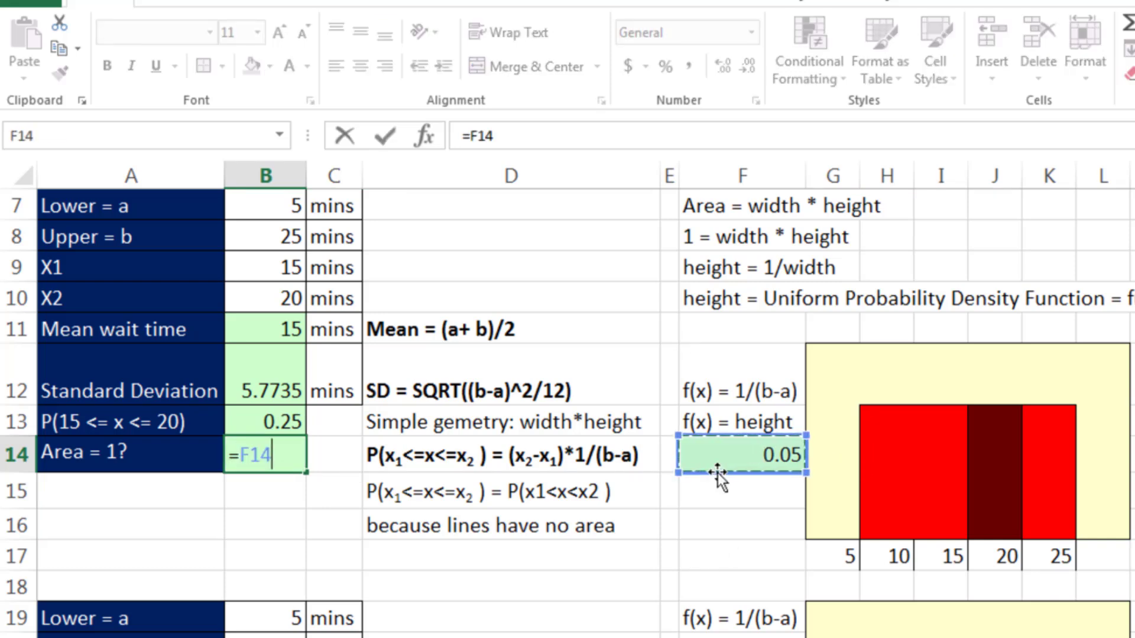
type("*(")
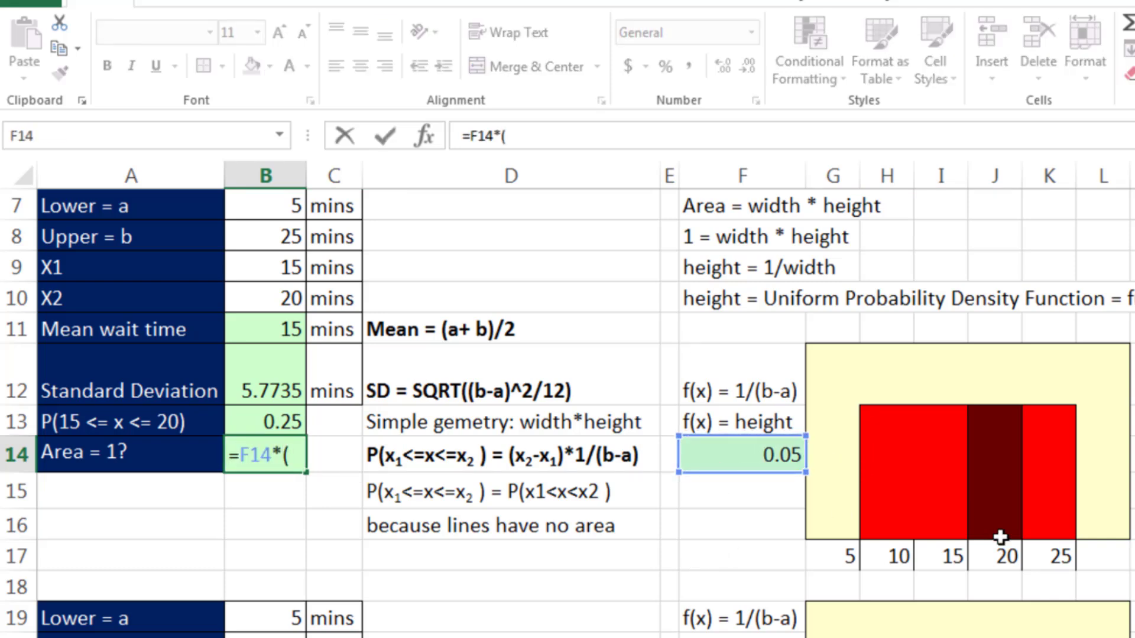
left_click(1057, 552)
type("-")
left_click(837, 558)
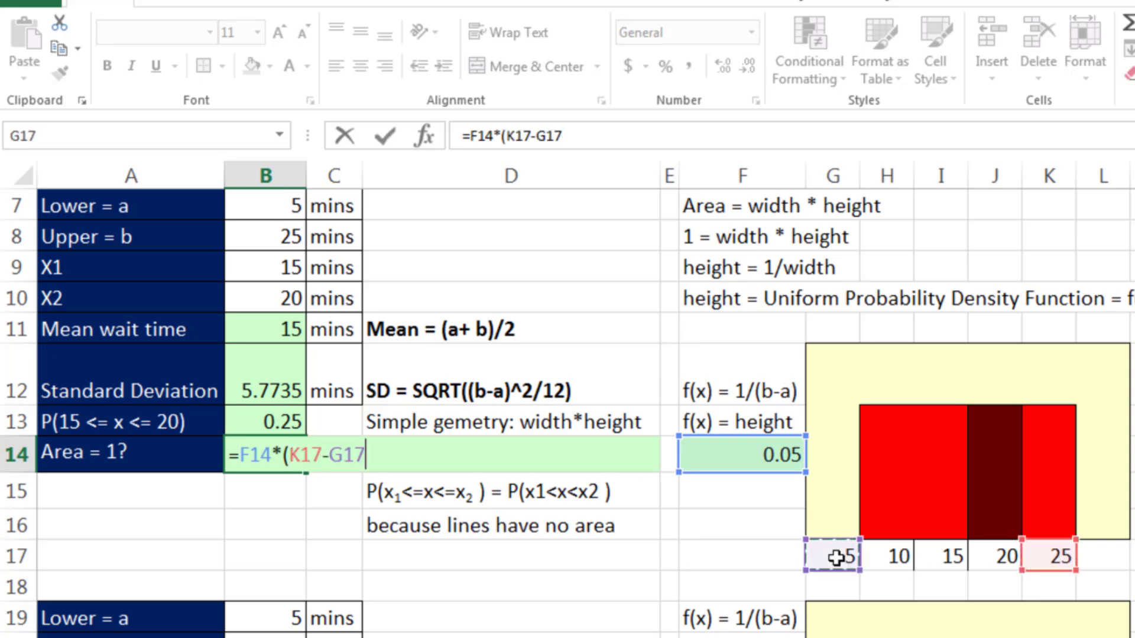
type(")")
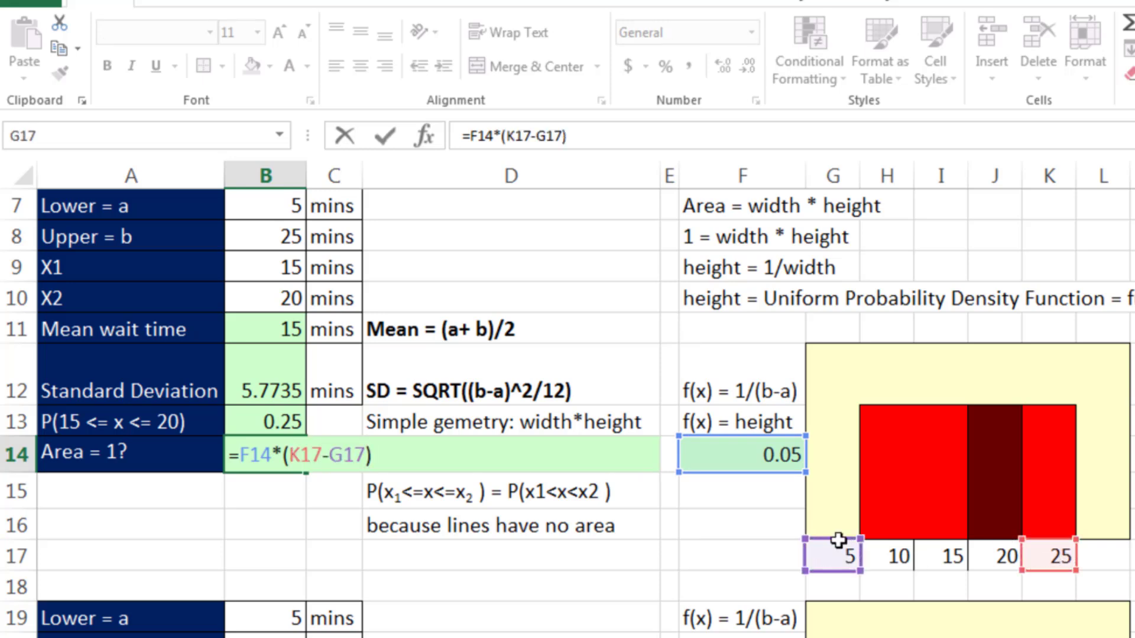
key("ctrl+Return")
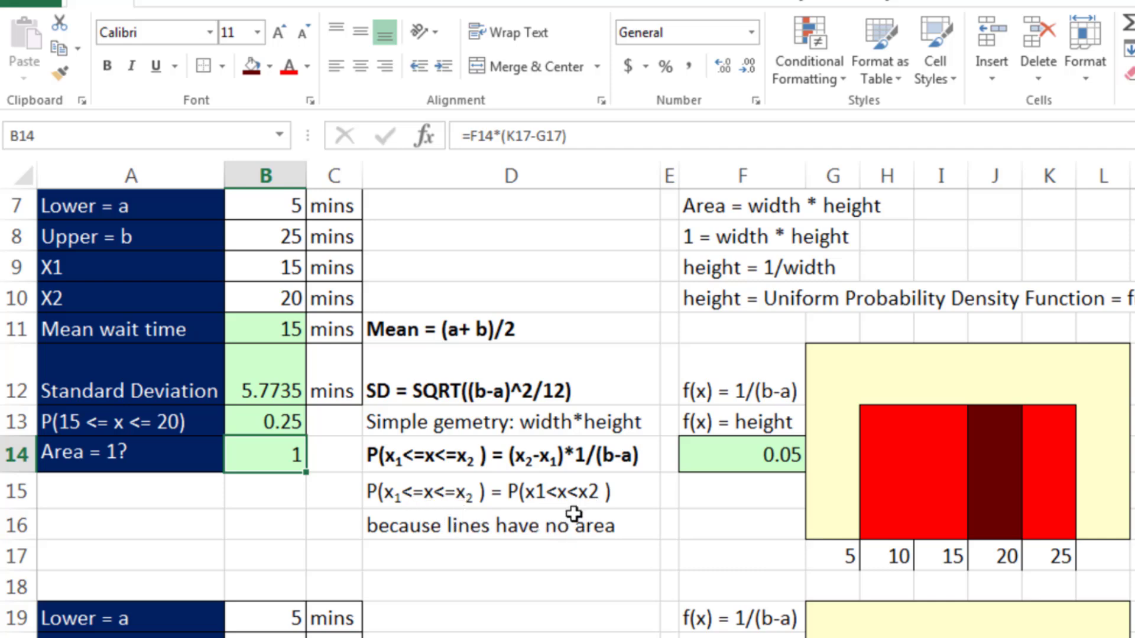
- Replace the content of B23 with =F21*(I24-G24) to calculate the probability of a wait between 5 and 15 minutes
scroll(567, 414, "down", 5)
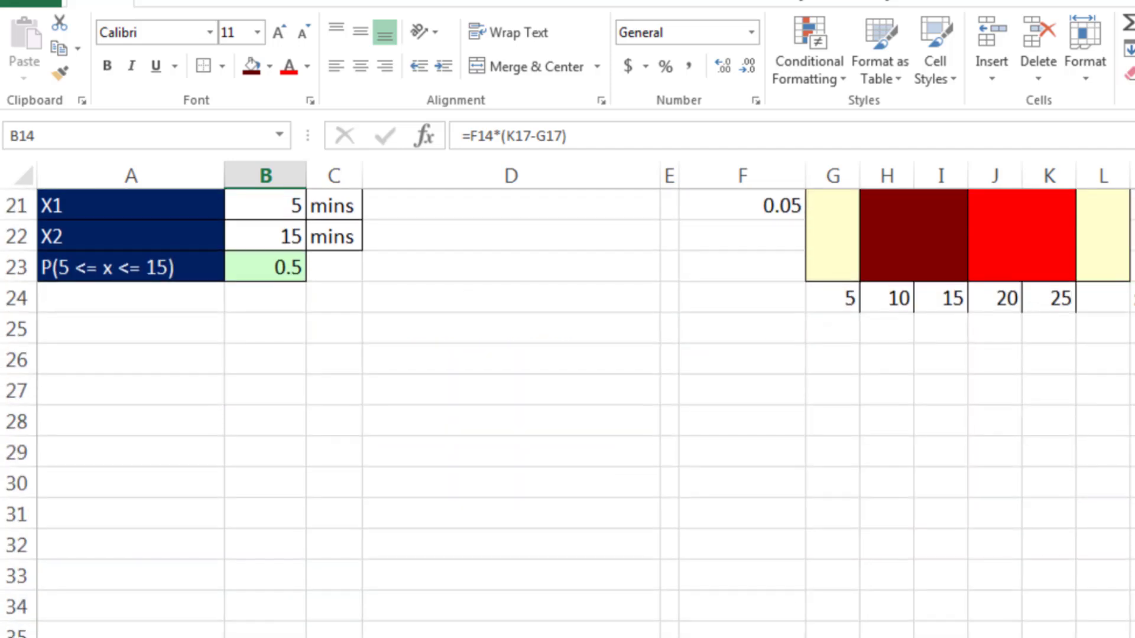
scroll(567, 414, "up", 5)
scroll(568, 414, "down", 1)
scroll(567, 414, "down", 3)
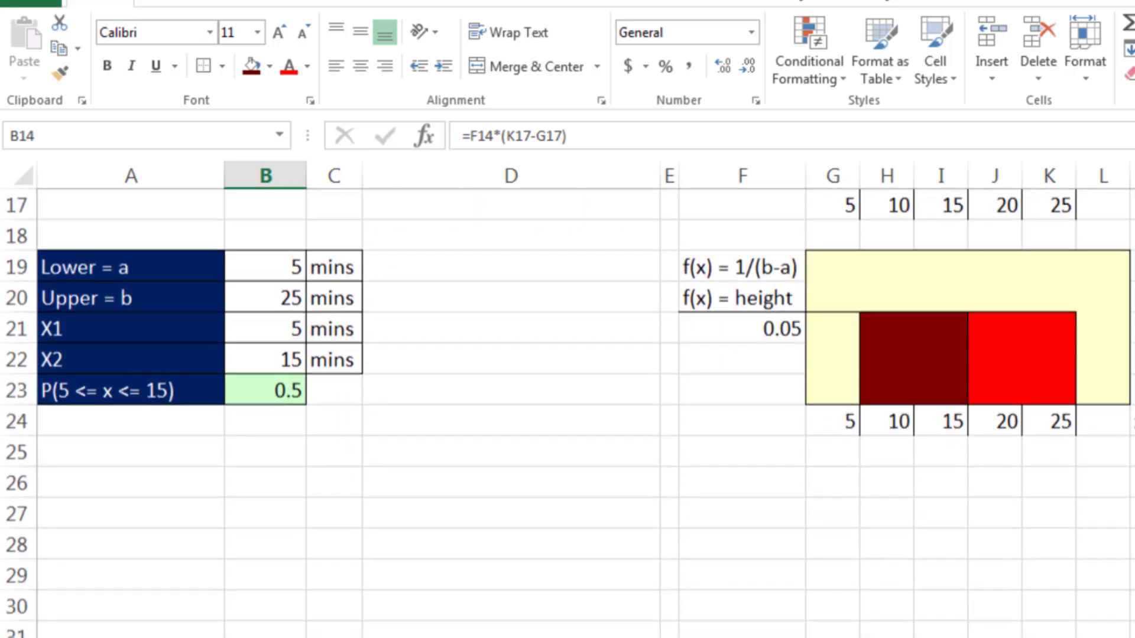
scroll(367, 266, "down", 1)
left_click(264, 360)
key("Delete")
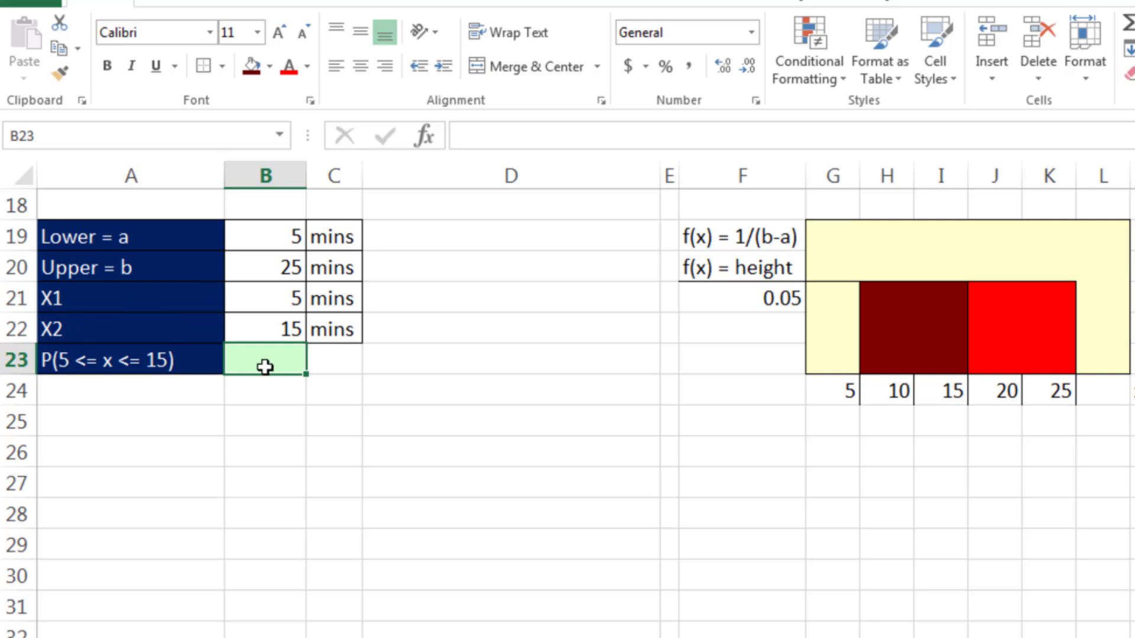
type("=")
left_click(771, 303)
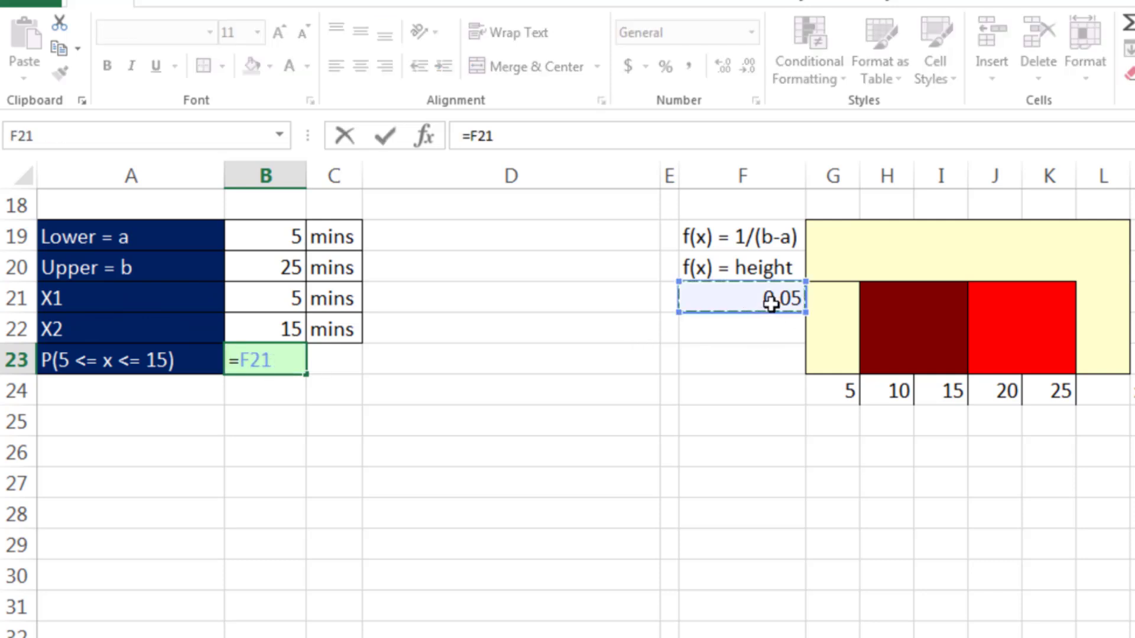
type("*")
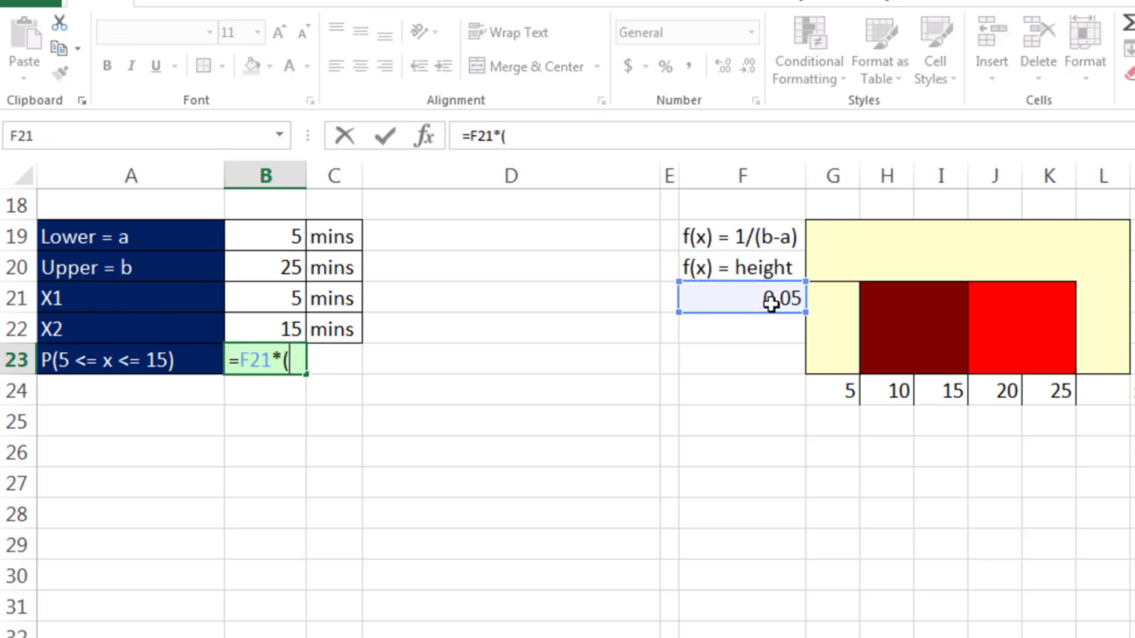
left_click(946, 390)
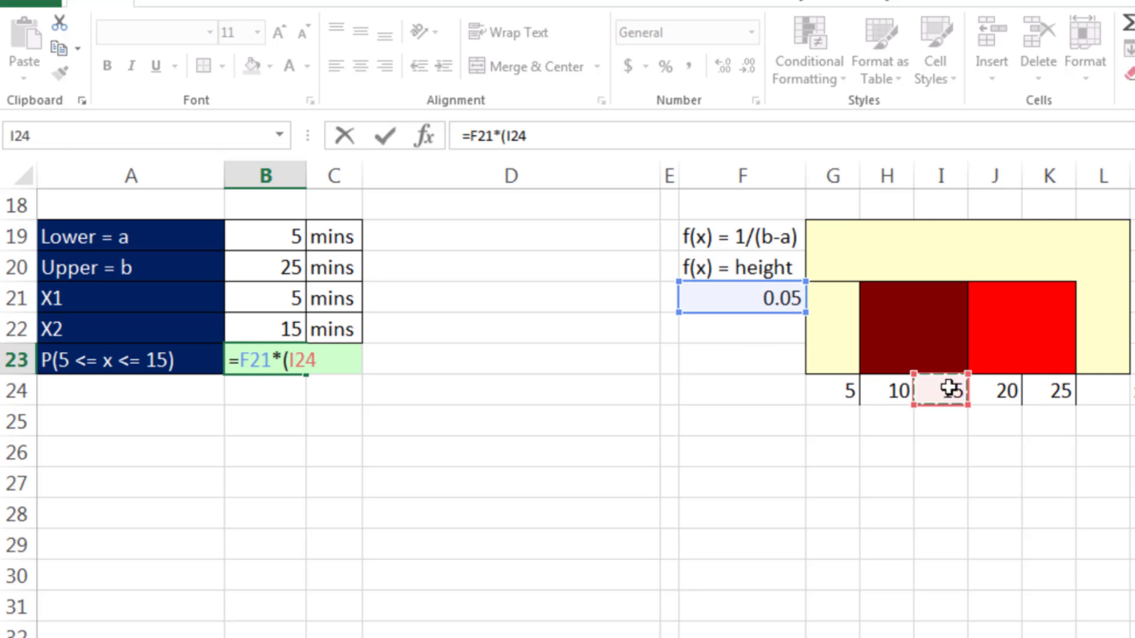
type("-")
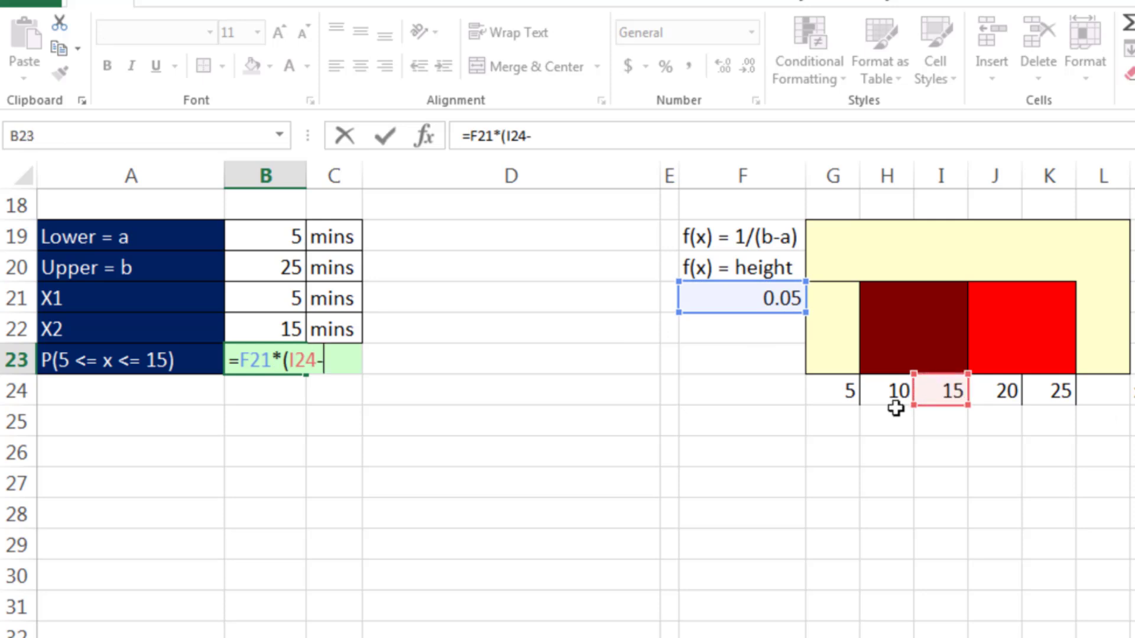
left_click(851, 390)
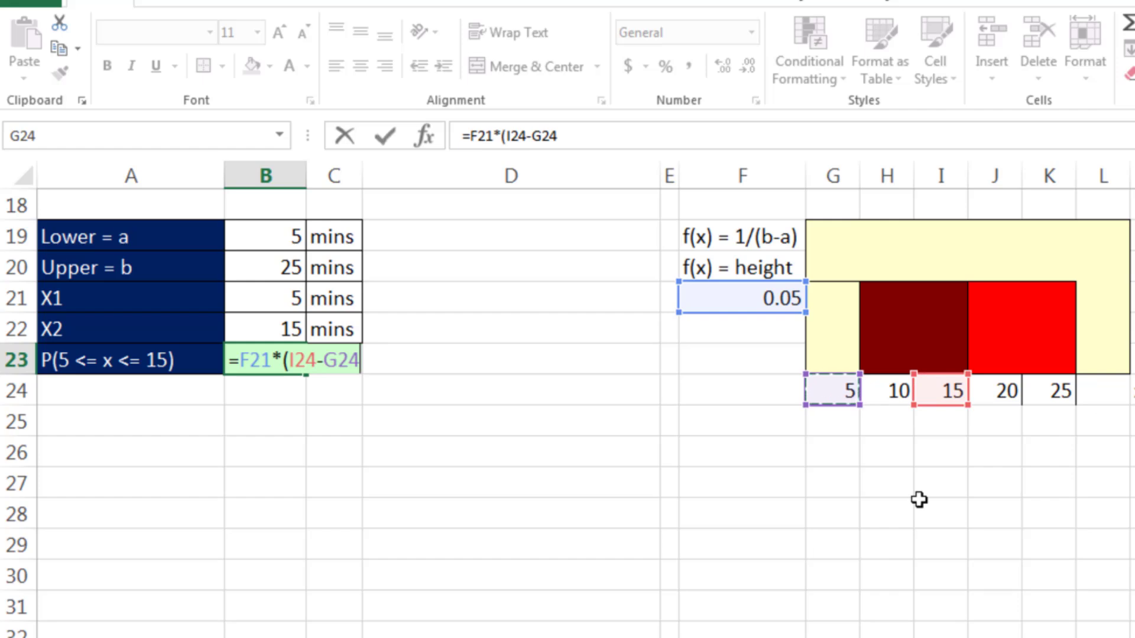
type(")")
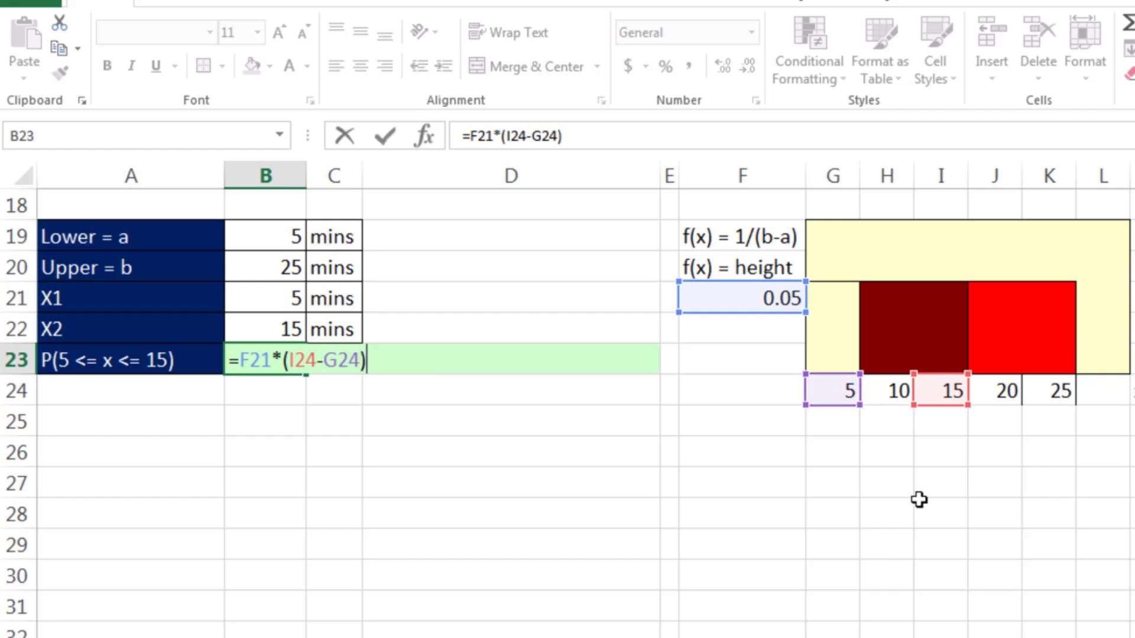
key("ctrl+Return")
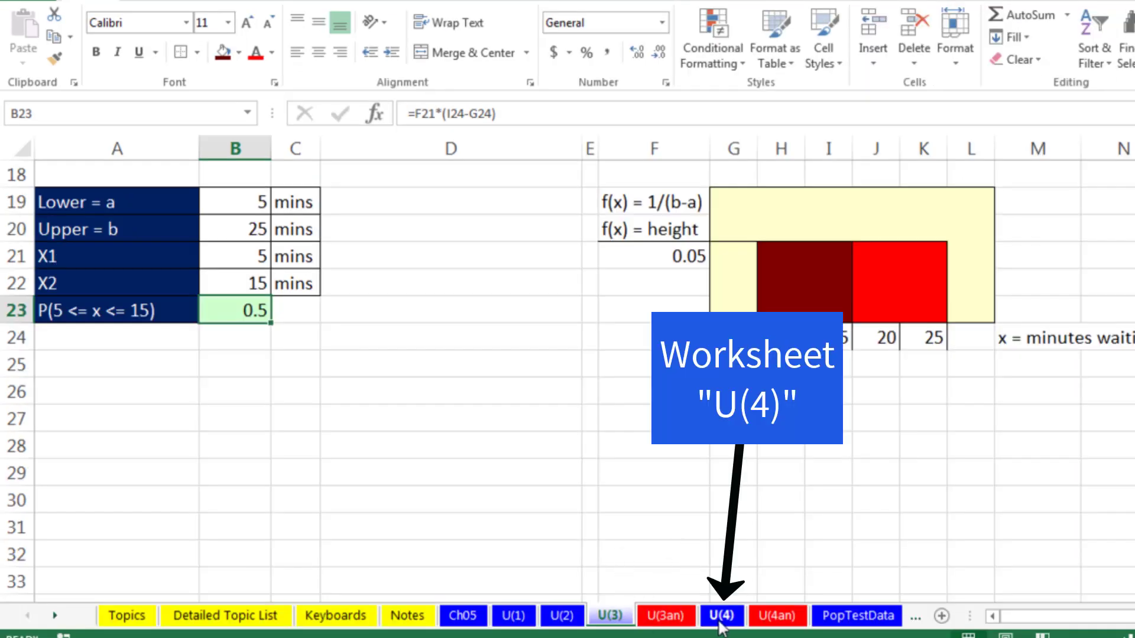
- On the U(4) worksheet, calculate the width of the driving distance interval in B5 with =B4-B3
left_click(719, 618)
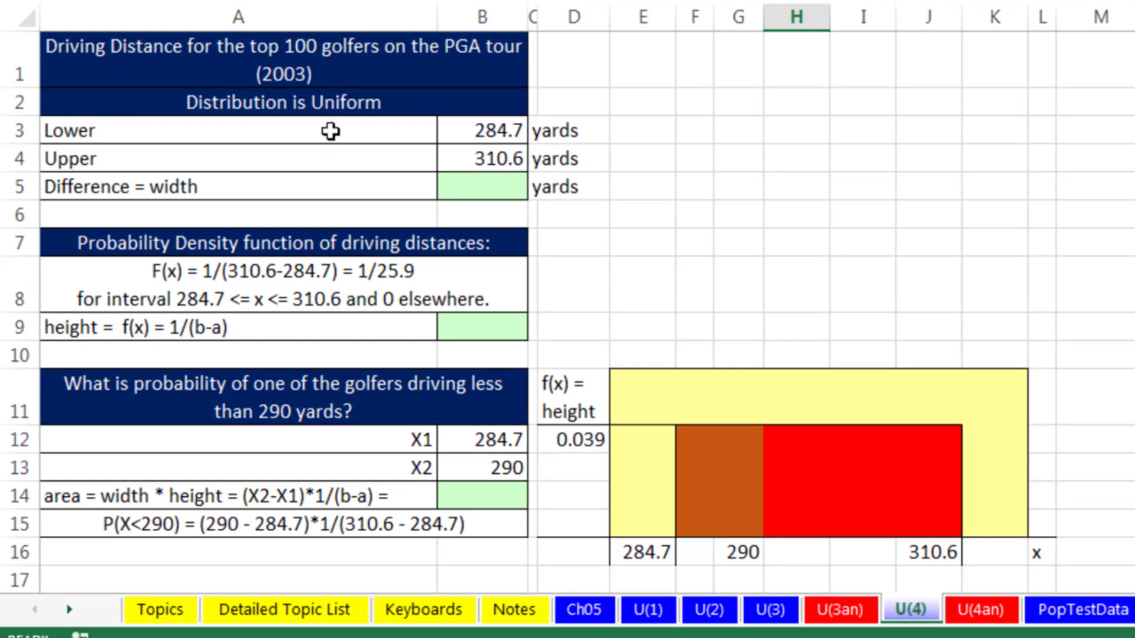
left_click(508, 155)
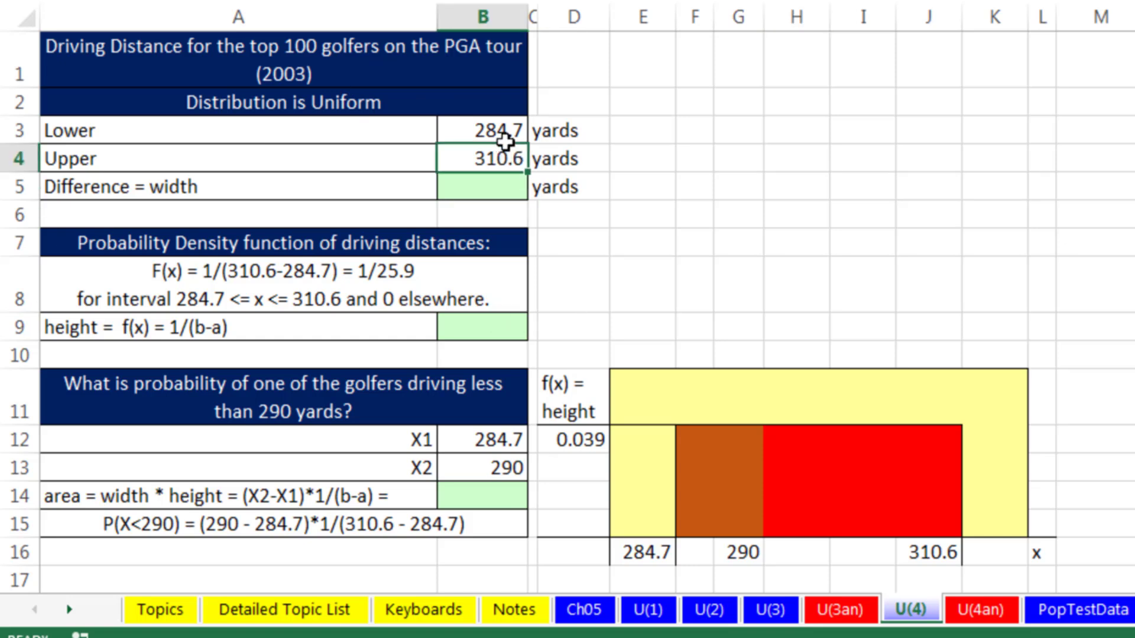
left_click_drag(505, 140, 527, 132)
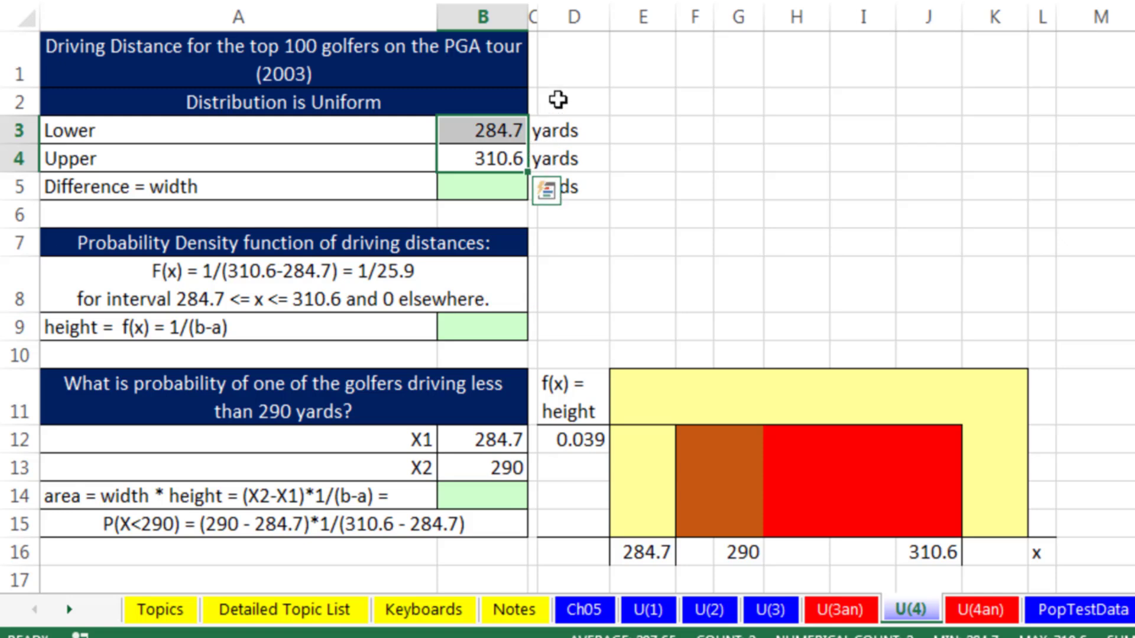
left_click(486, 179)
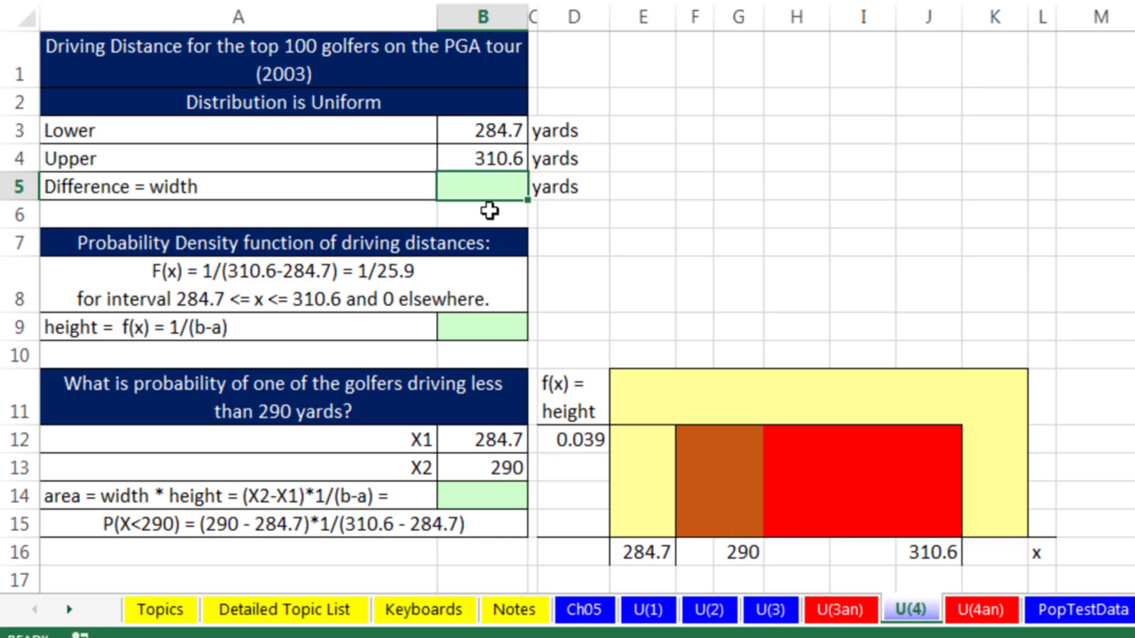
type("=")
key("Up")
type("-")
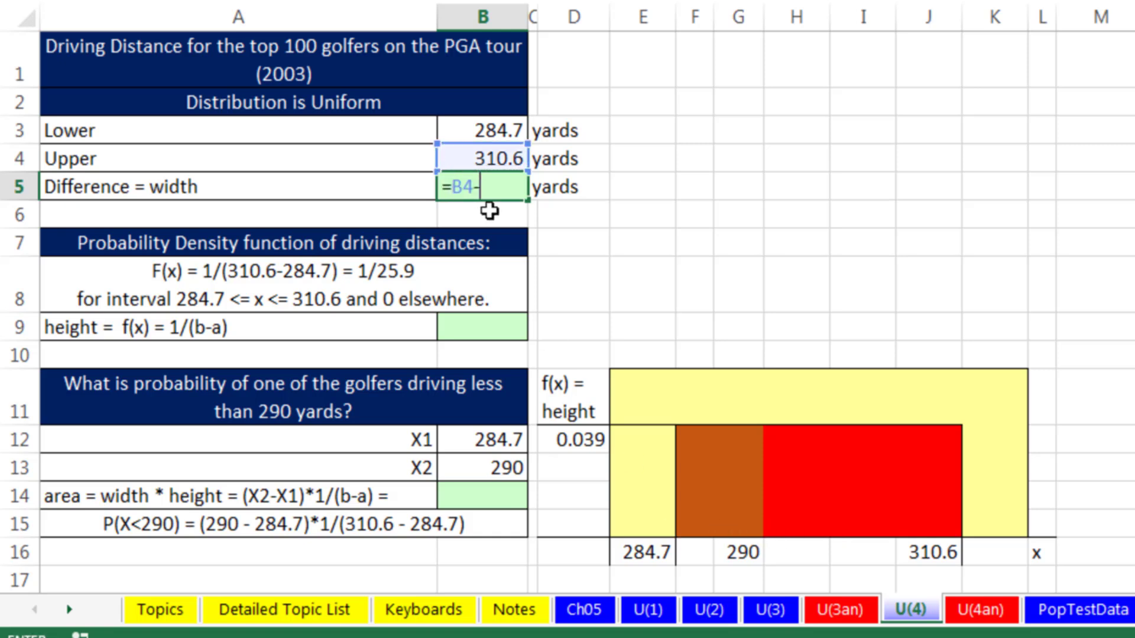
key("Up")
key("Up")
key("Return")
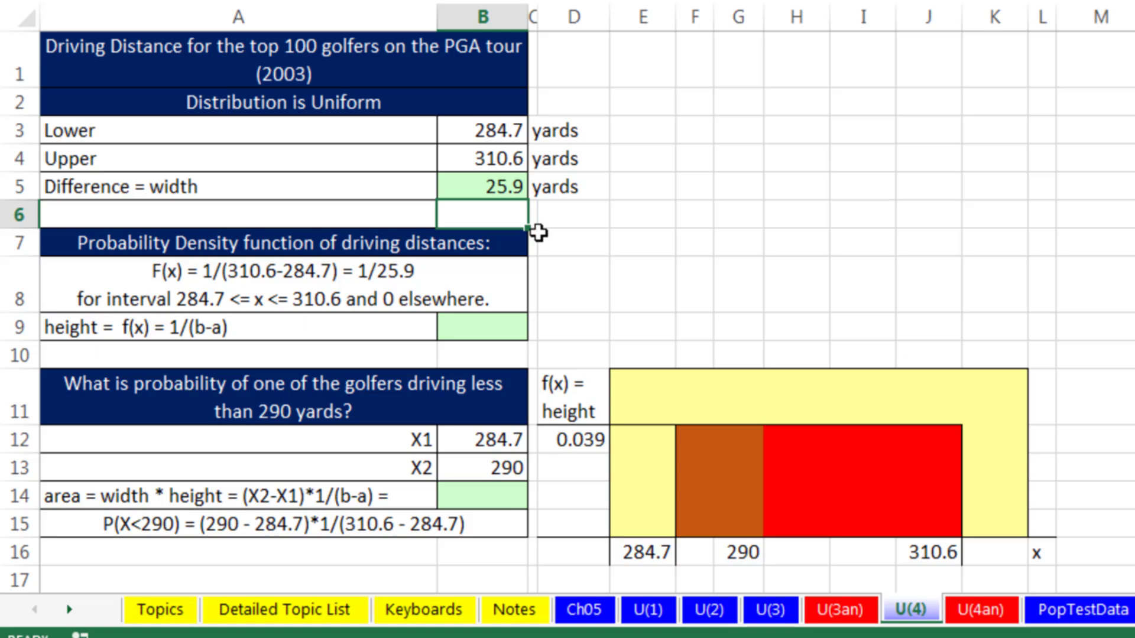
- Calculate the height of the driving distance density function in B9 with =1/B5
left_click(473, 327)
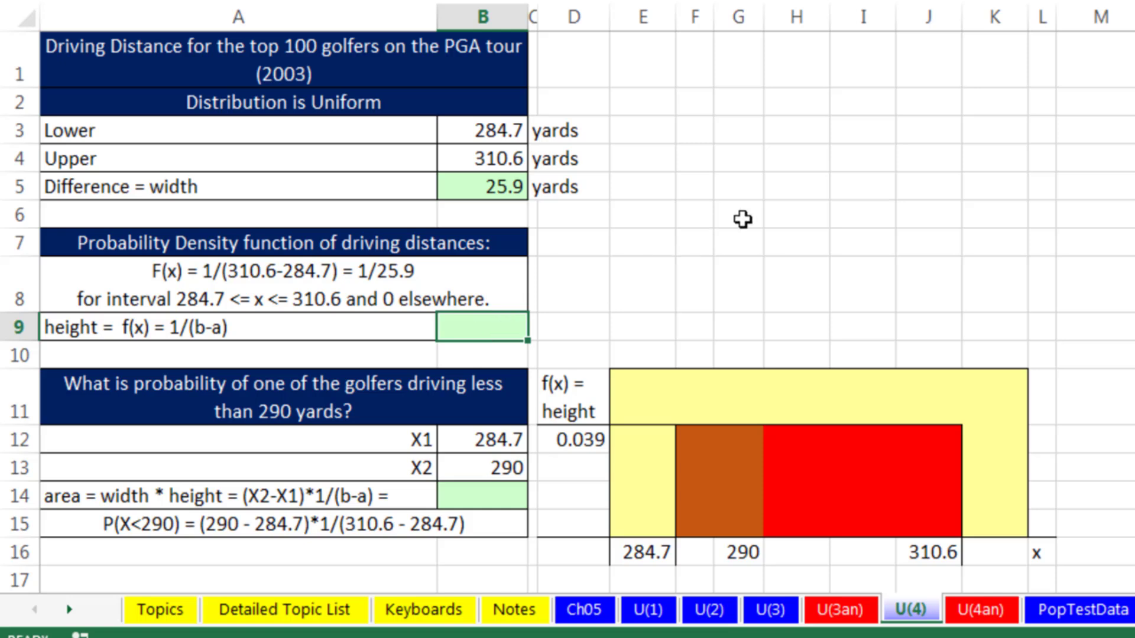
type("=1/")
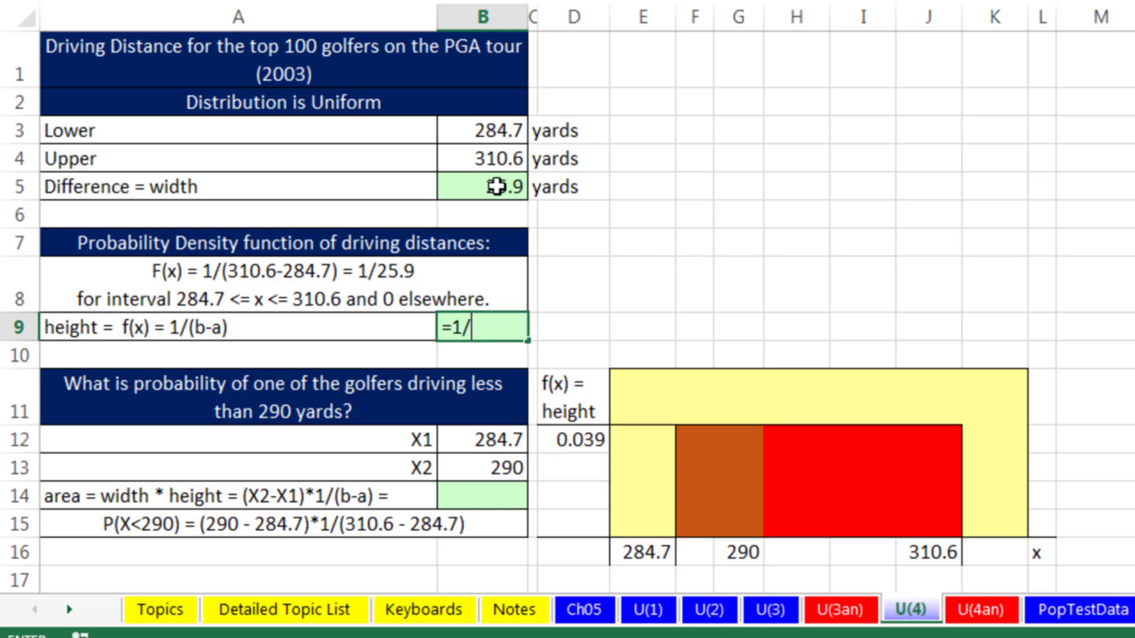
left_click(499, 185)
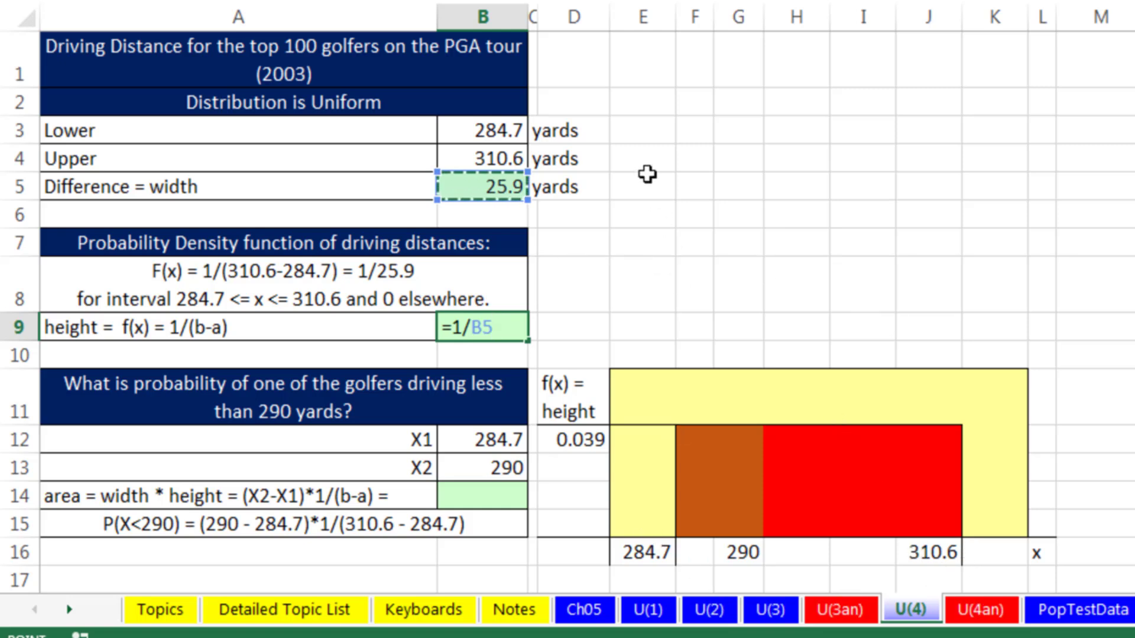
key("Return")
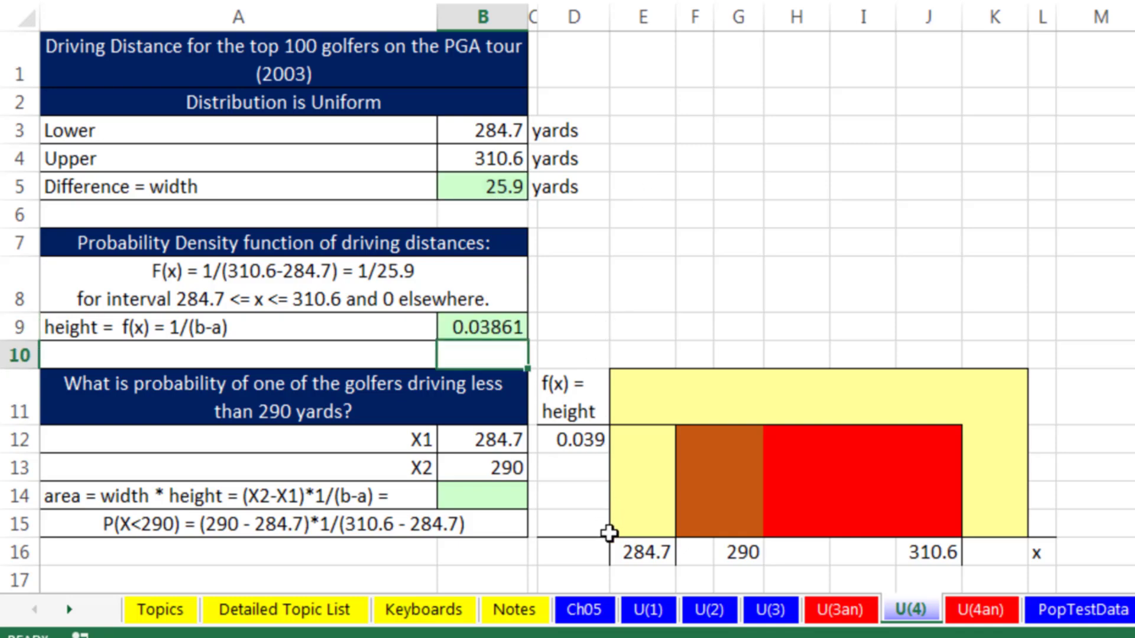
- Calculate the probability of a golfer driving less than 290 yards in B14 with =D12*(G16-E16)
scroll(567, 312, "down", 3)
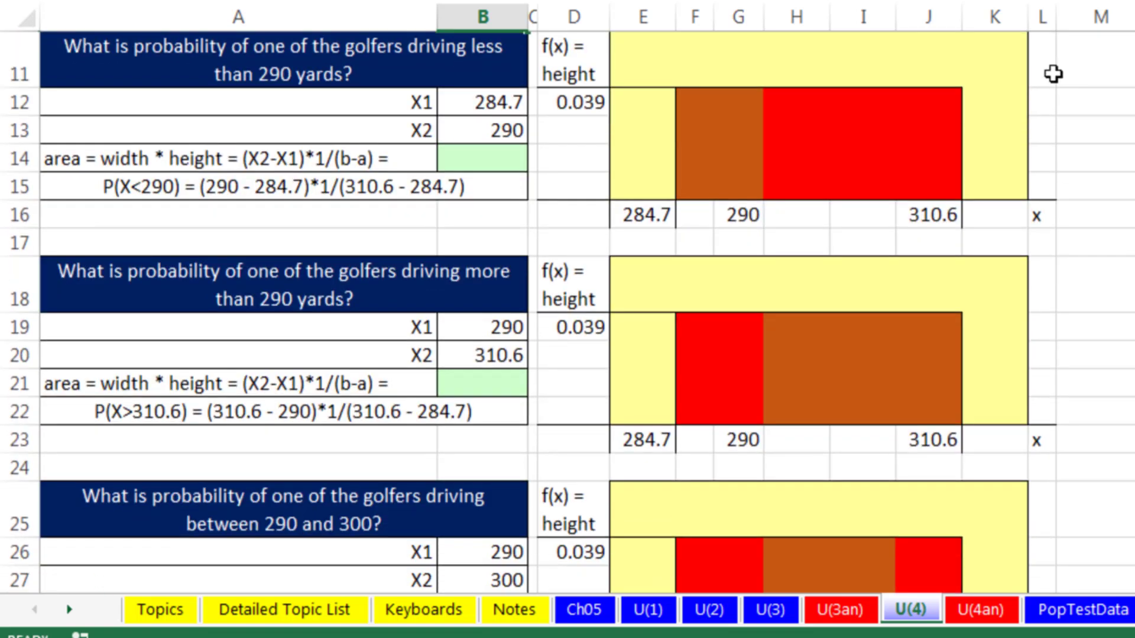
left_click(513, 161)
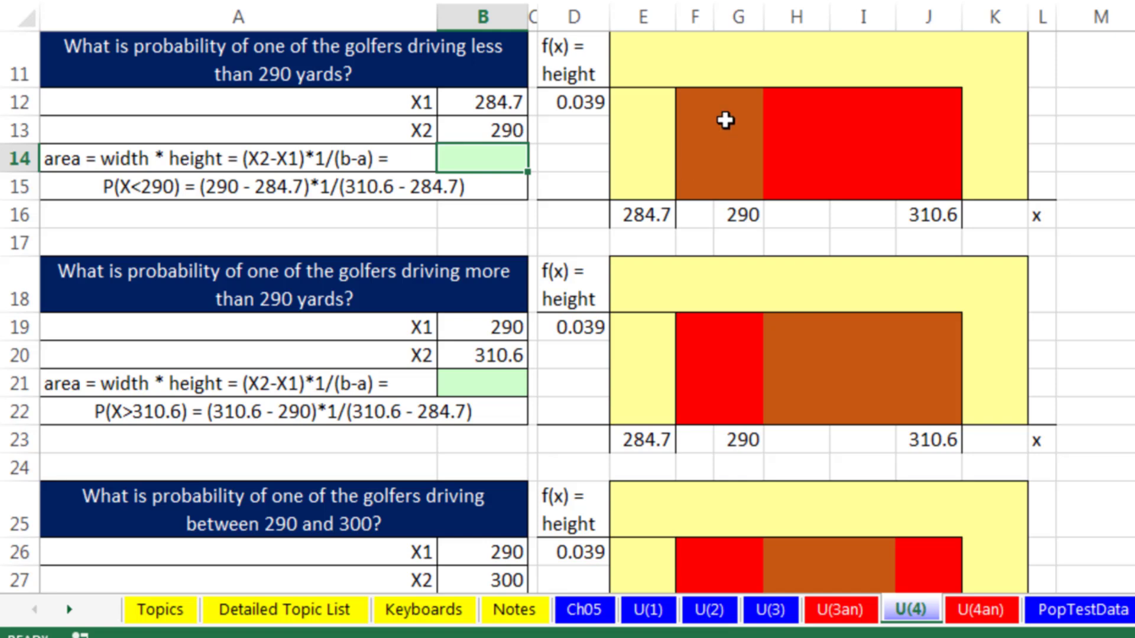
left_click_drag(697, 104, 759, 195)
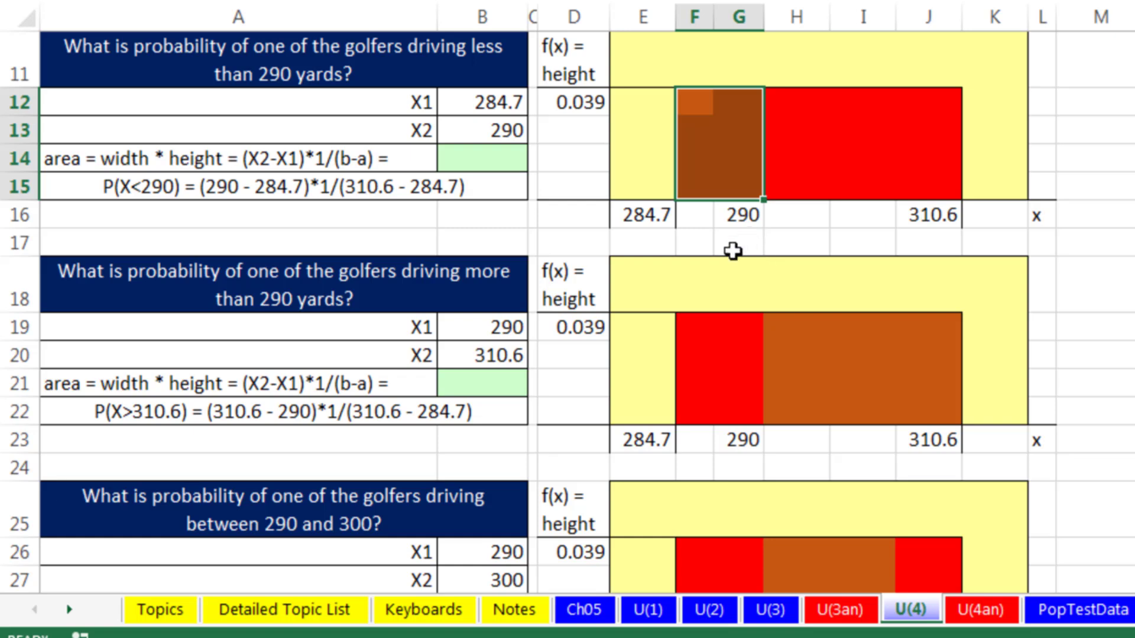
left_click(503, 155)
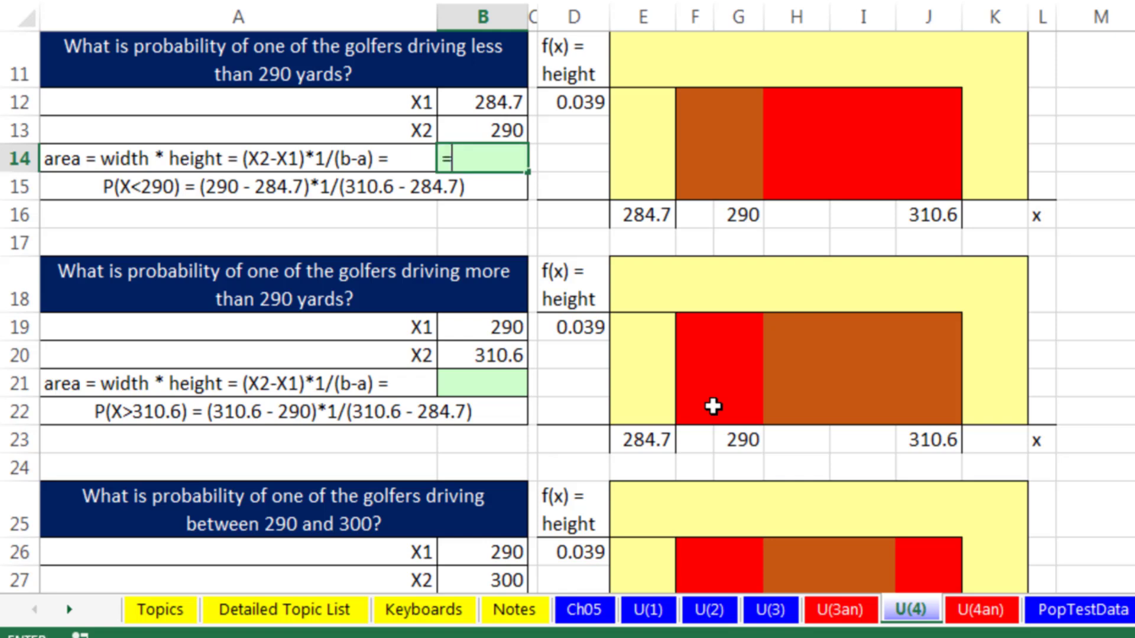
type("=")
left_click(599, 94)
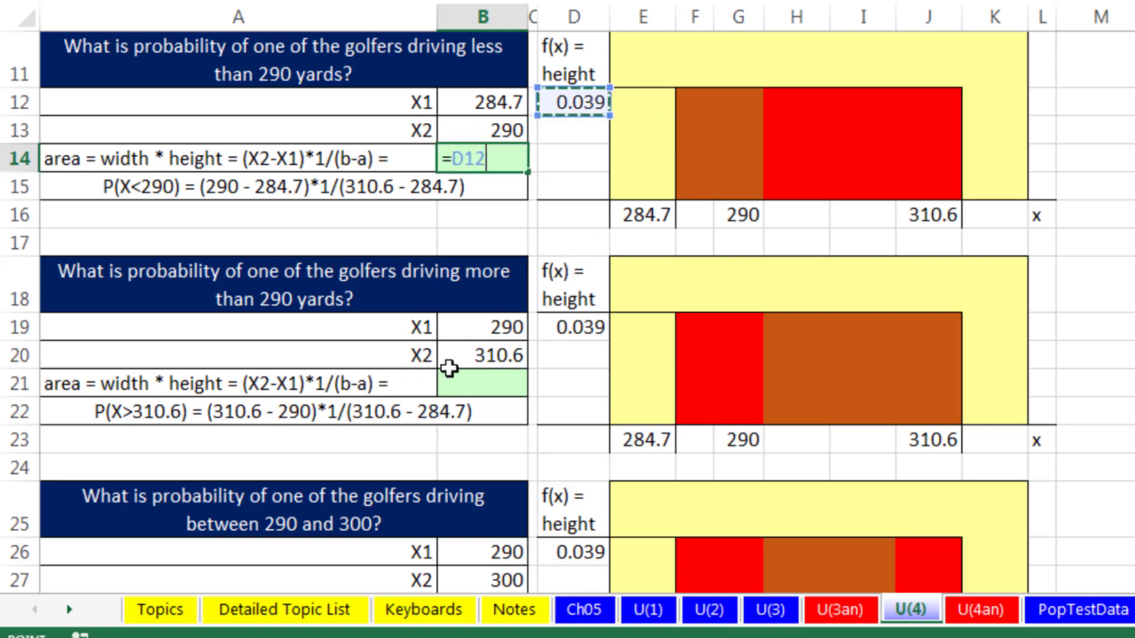
type("*")
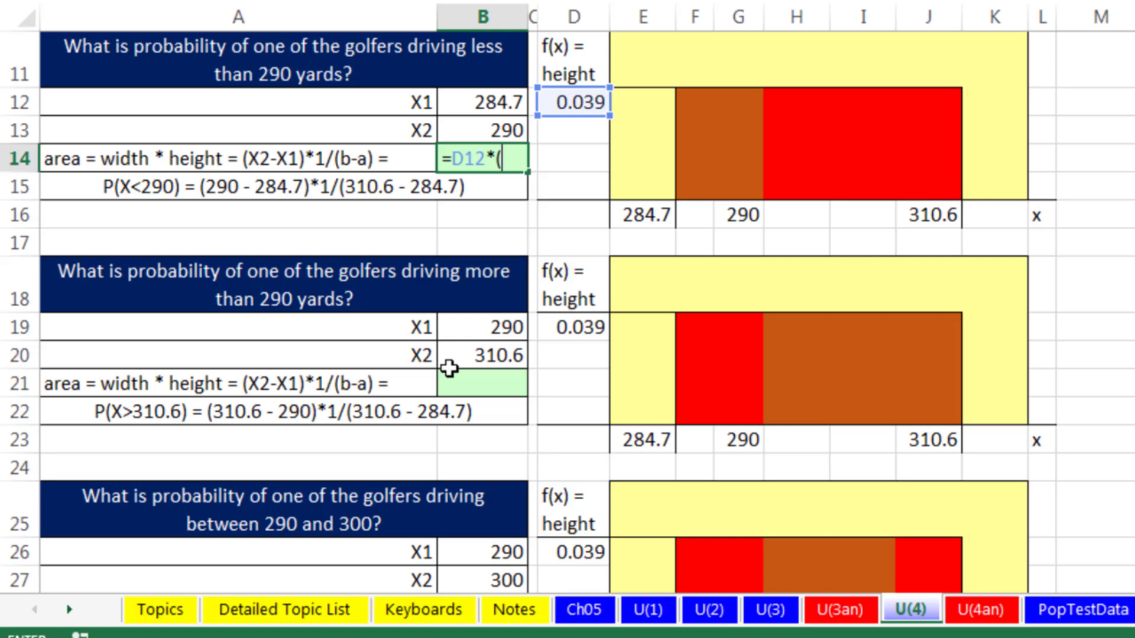
left_click(742, 217)
type("-")
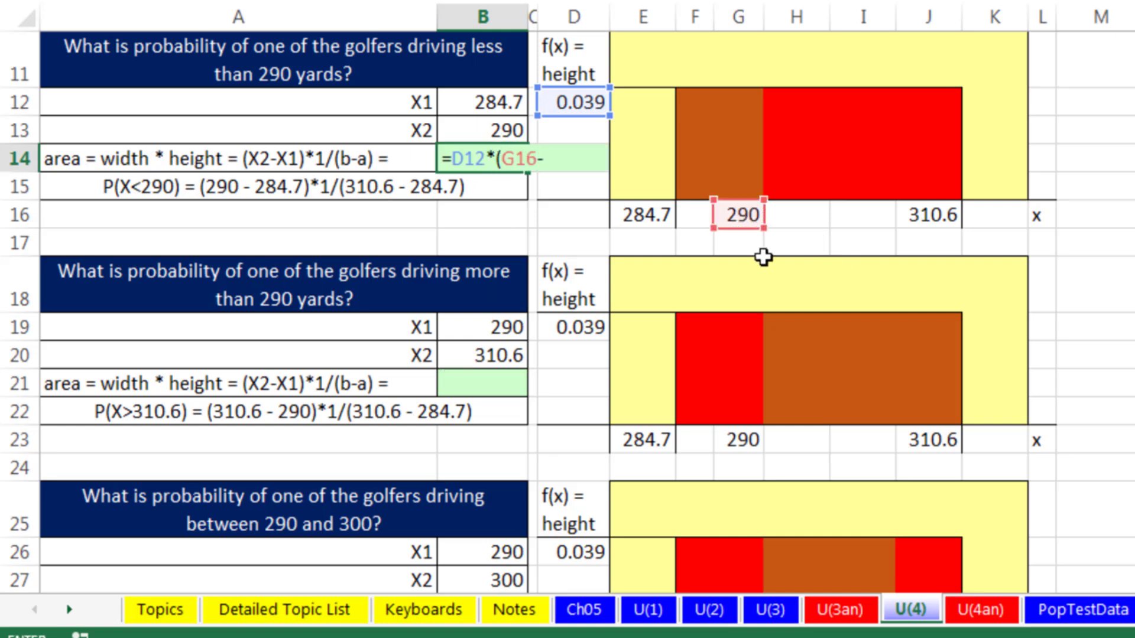
left_click(650, 216)
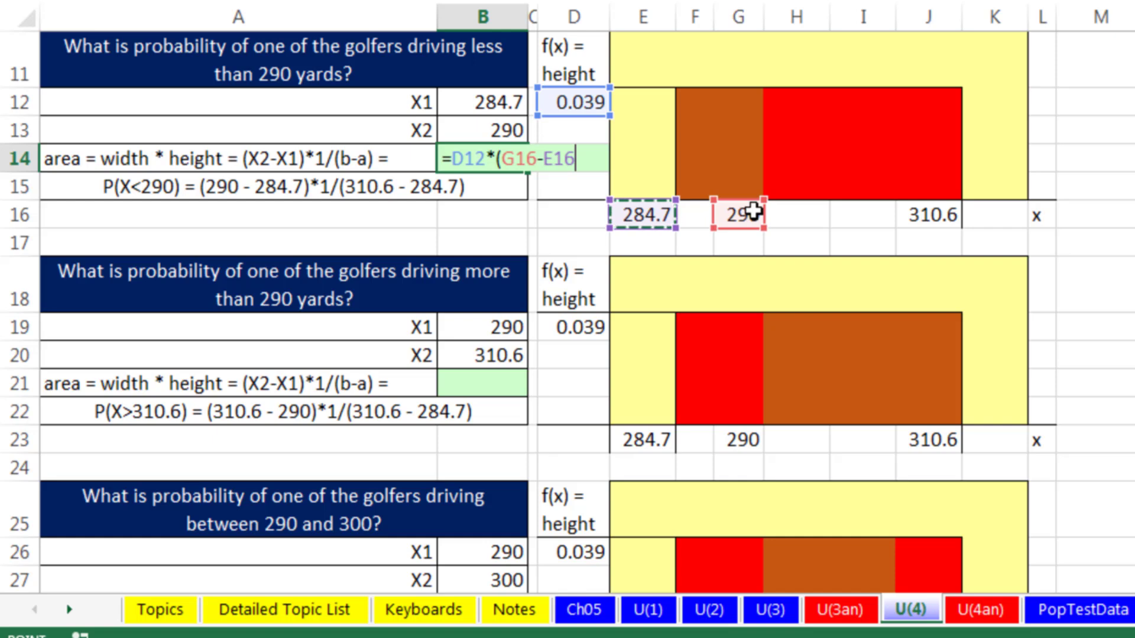
type(")")
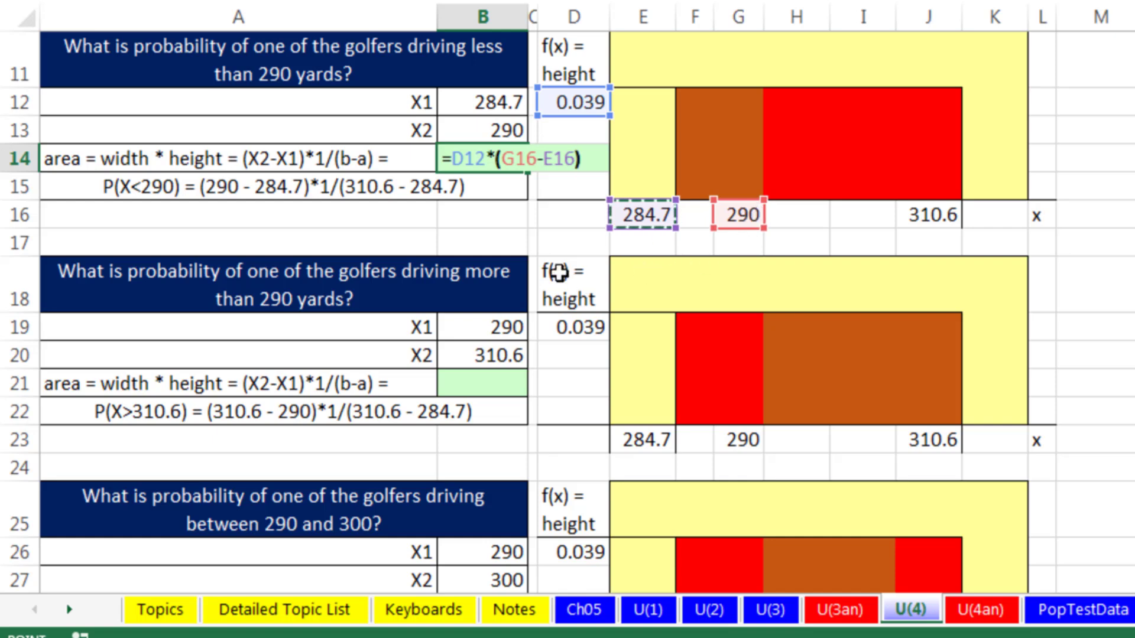
key("Return")
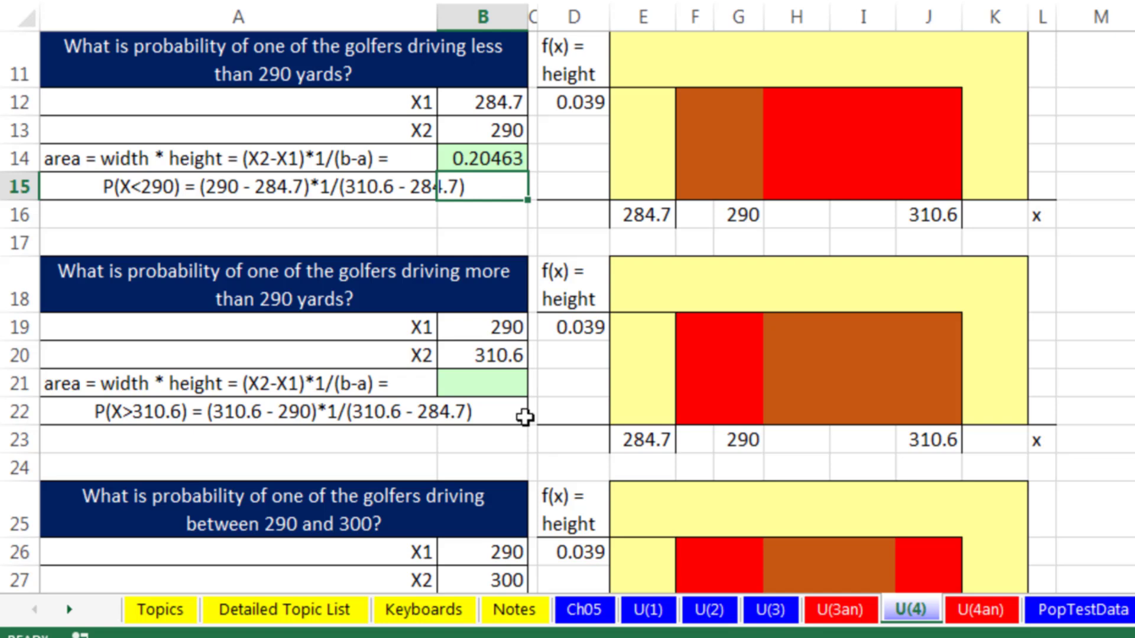
- Calculate the probability of a golfer driving more than 290 yards in B21 with =D19*(J23-G23)
left_click_drag(774, 324, 942, 420)
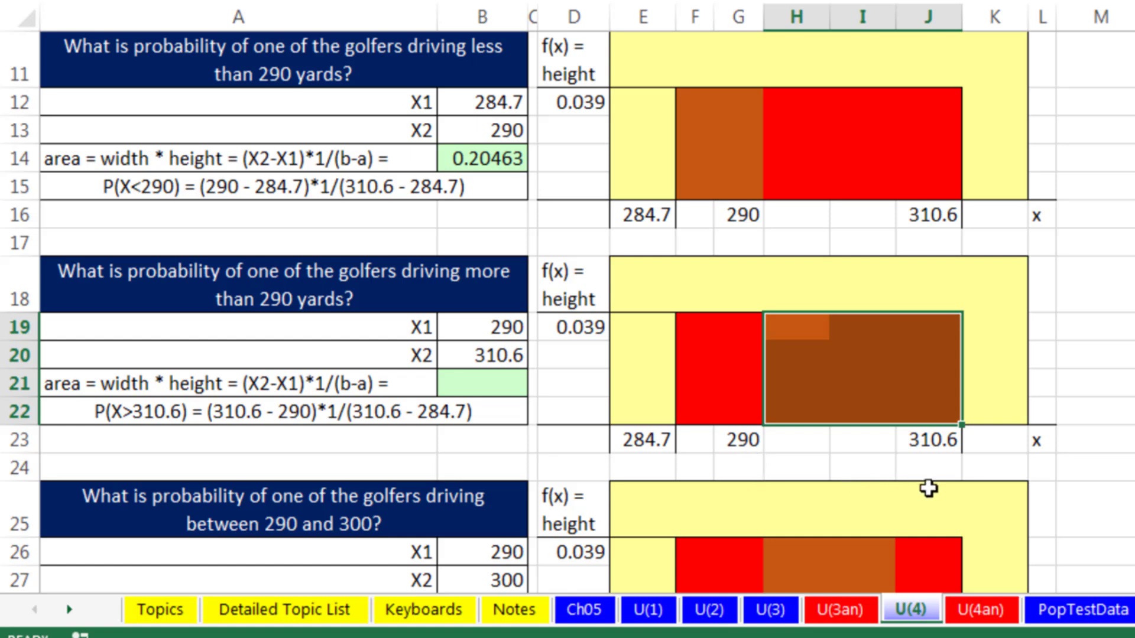
left_click(495, 388)
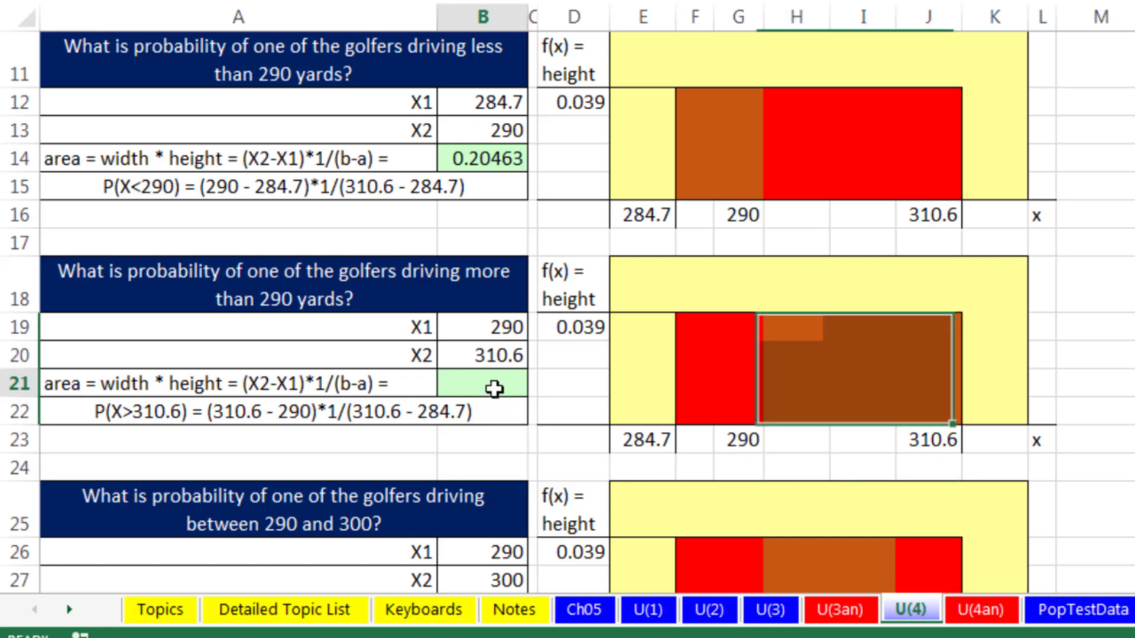
type("=")
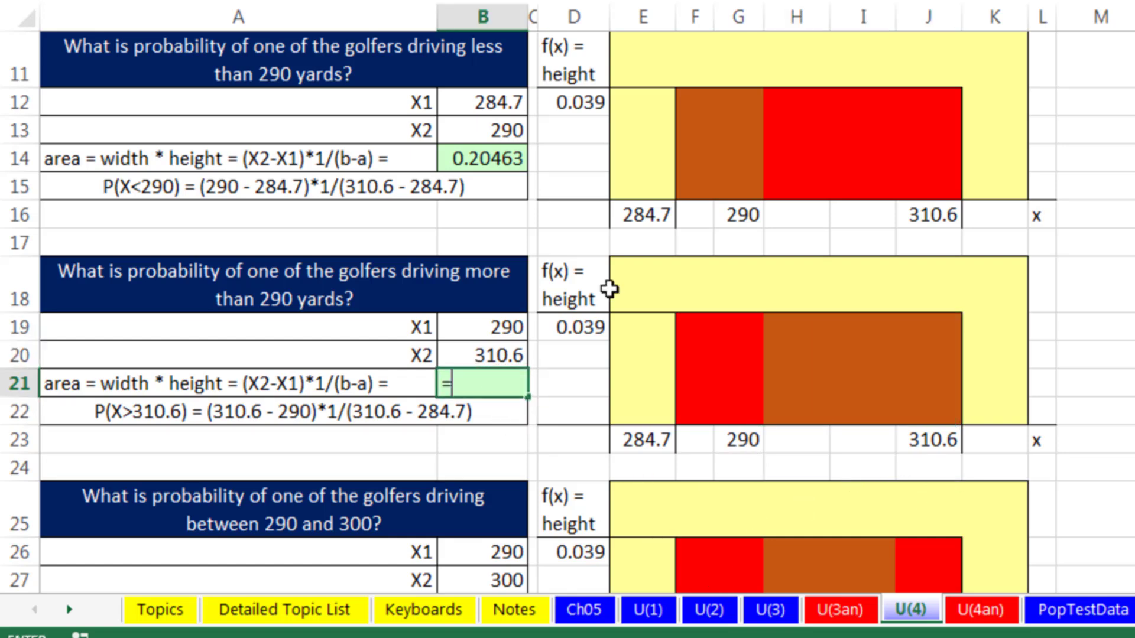
left_click(584, 332)
type("*(")
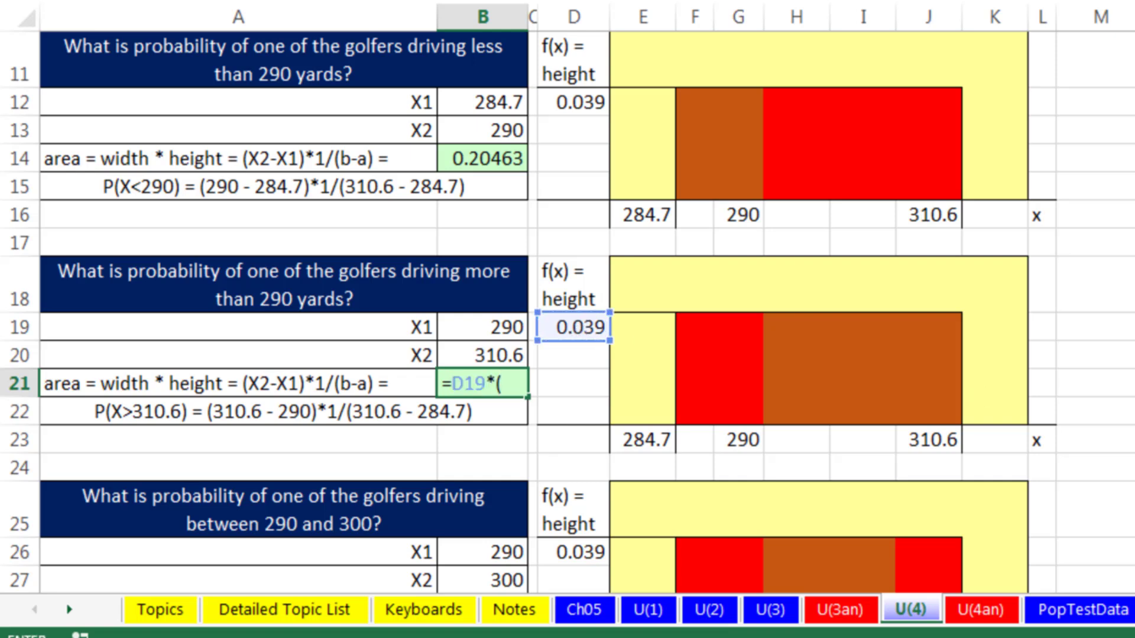
left_click(930, 442)
type("-")
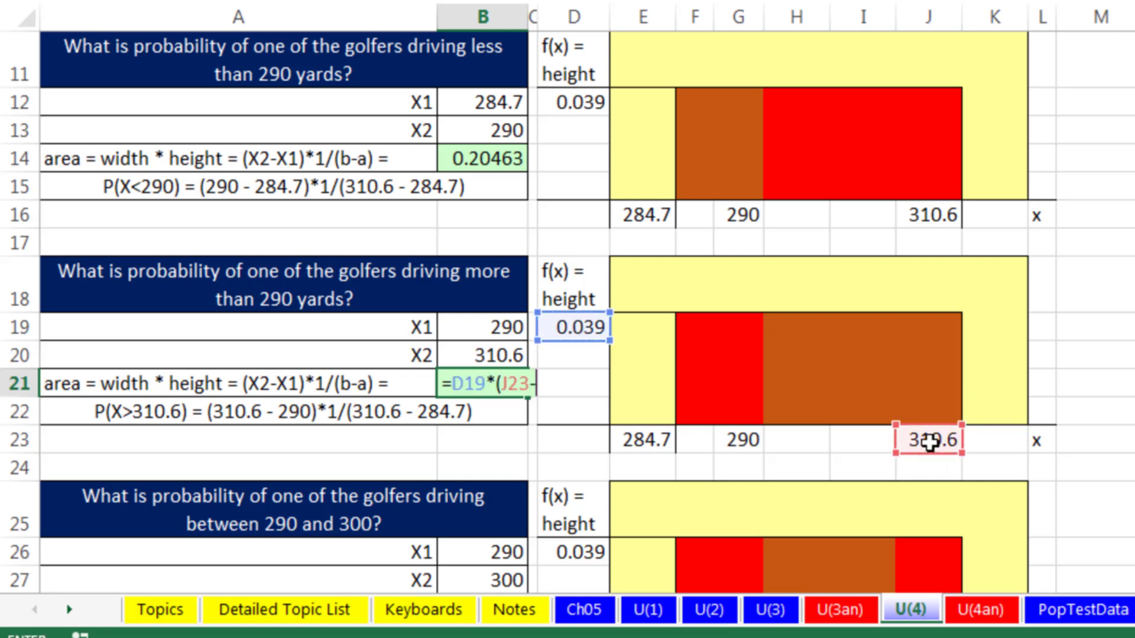
left_click(732, 441)
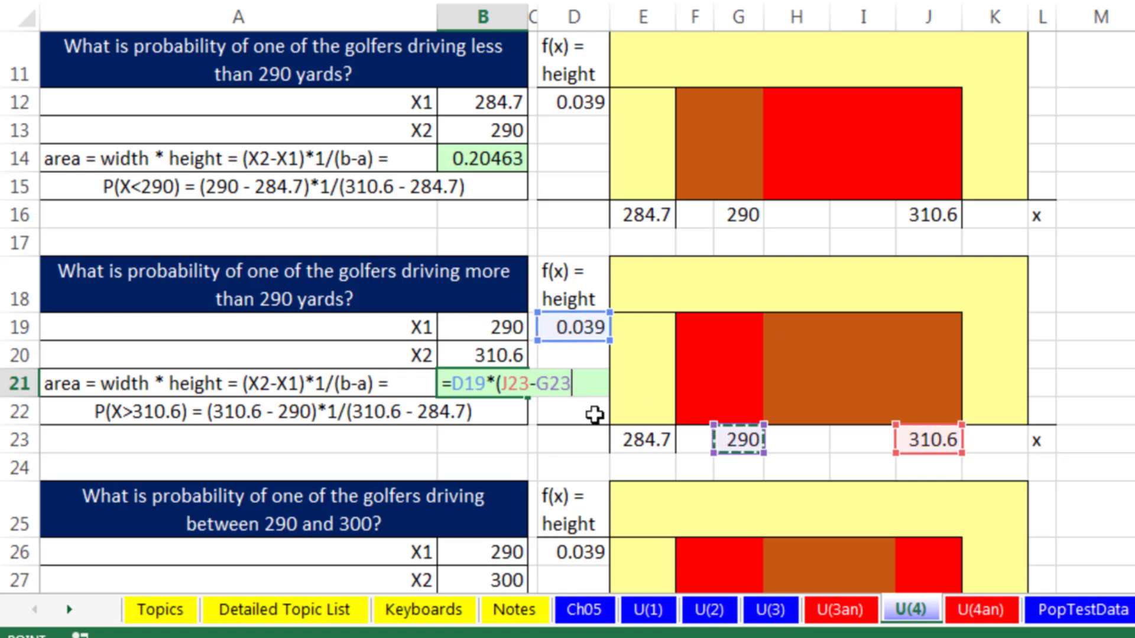
type(")")
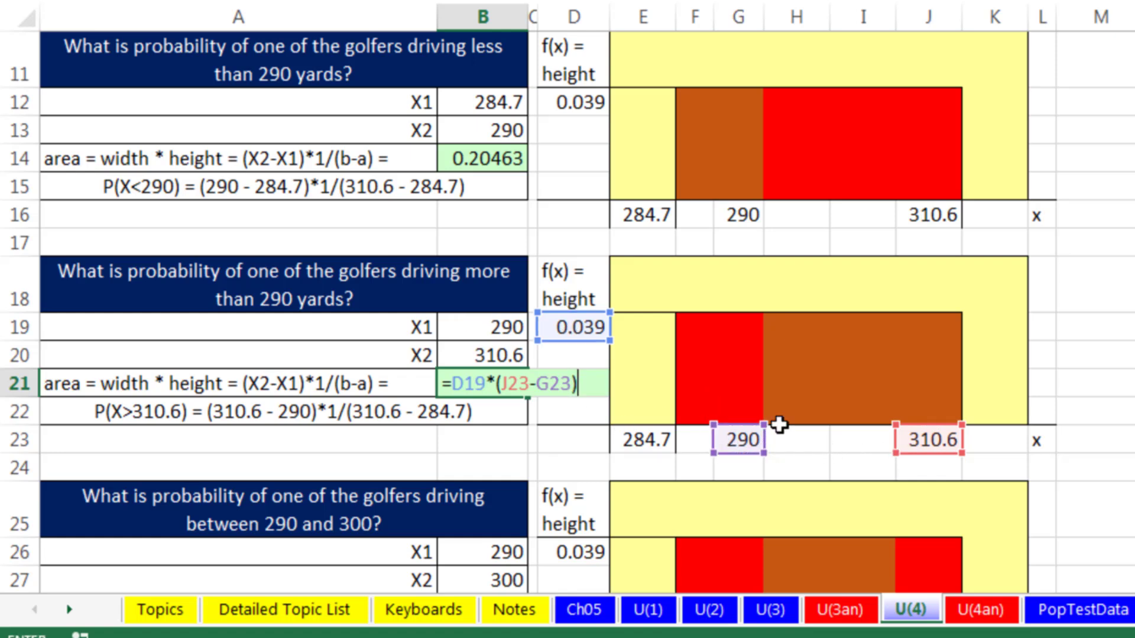
key("Return")
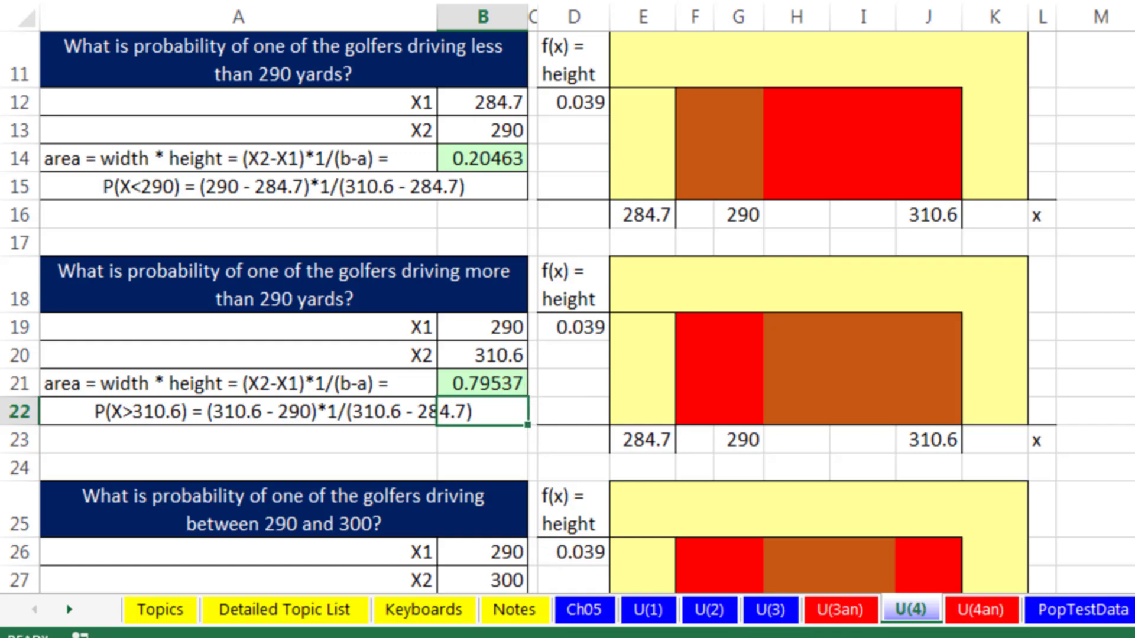
- Calculate the probability of a golfer driving between 290 and 300 yards in B28 with =D26*(I30-G30)
scroll(922, 573, "down", 2)
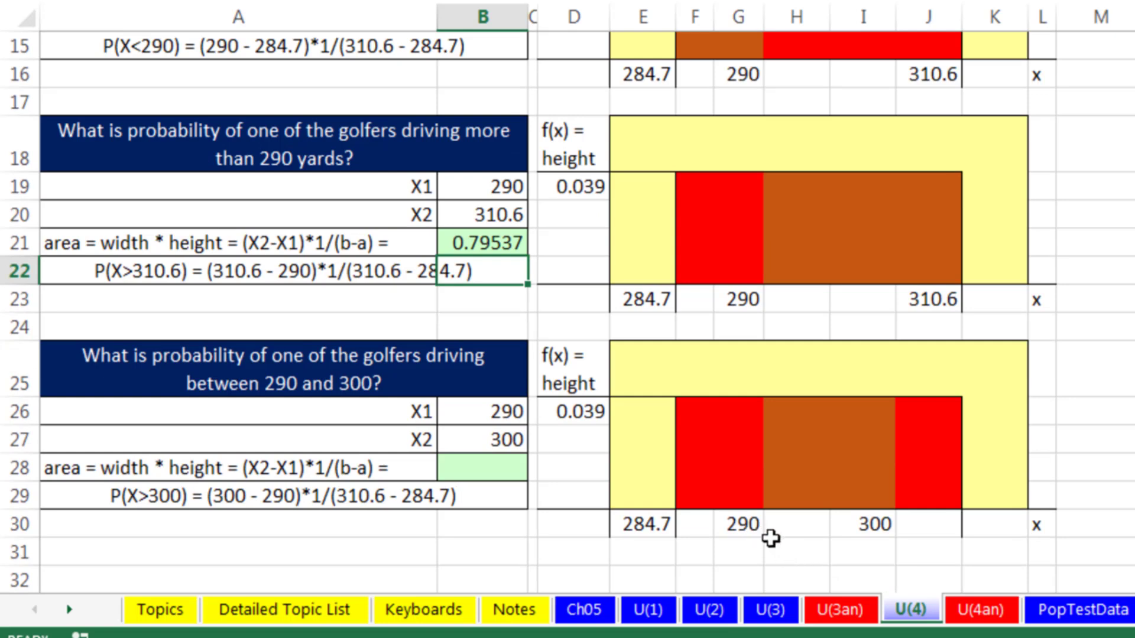
left_click(518, 471)
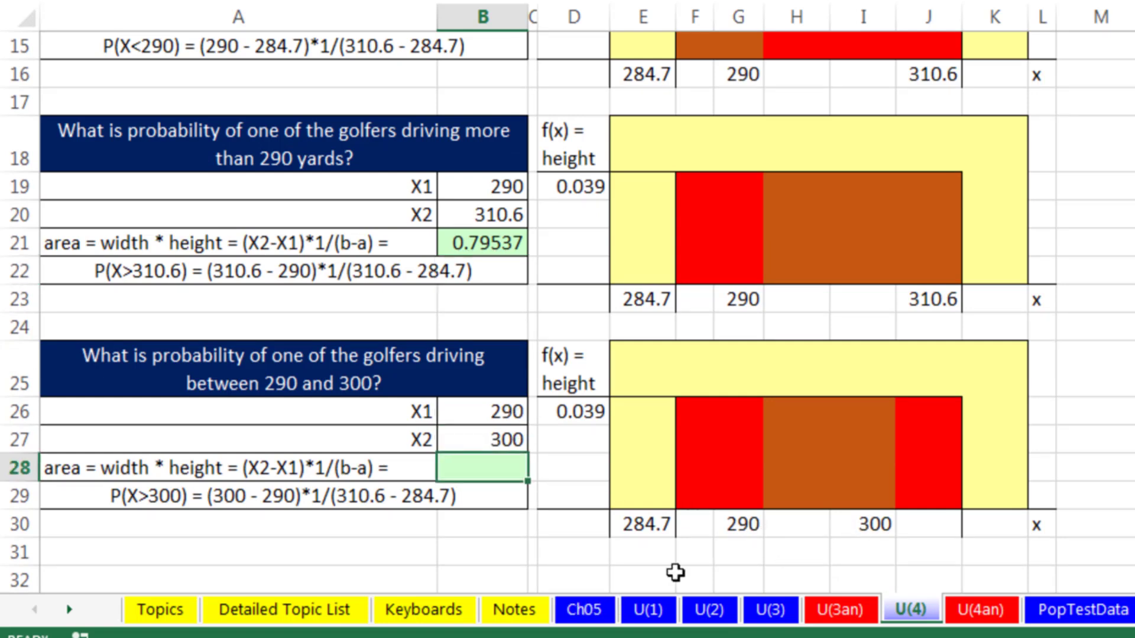
type("=")
left_click(584, 414)
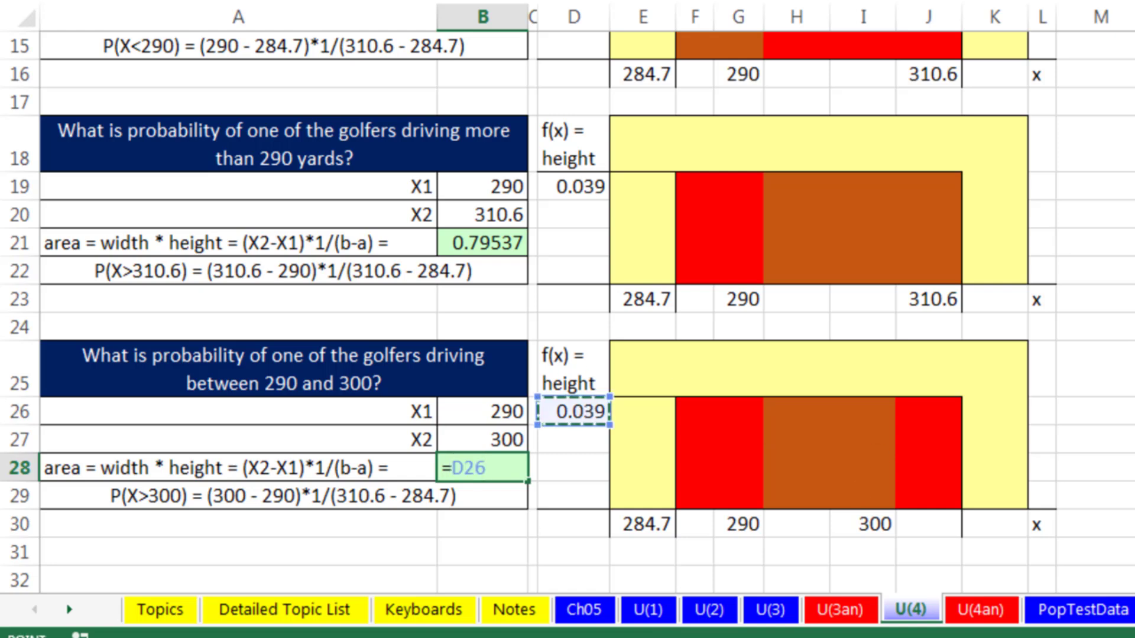
type("*(")
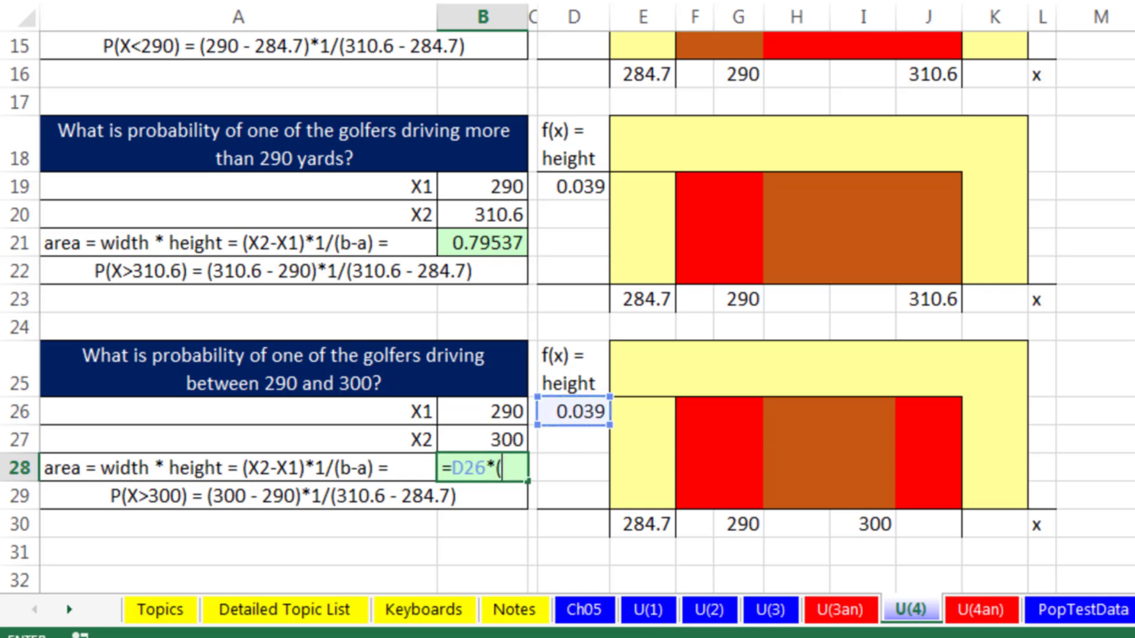
left_click(858, 520)
type("-")
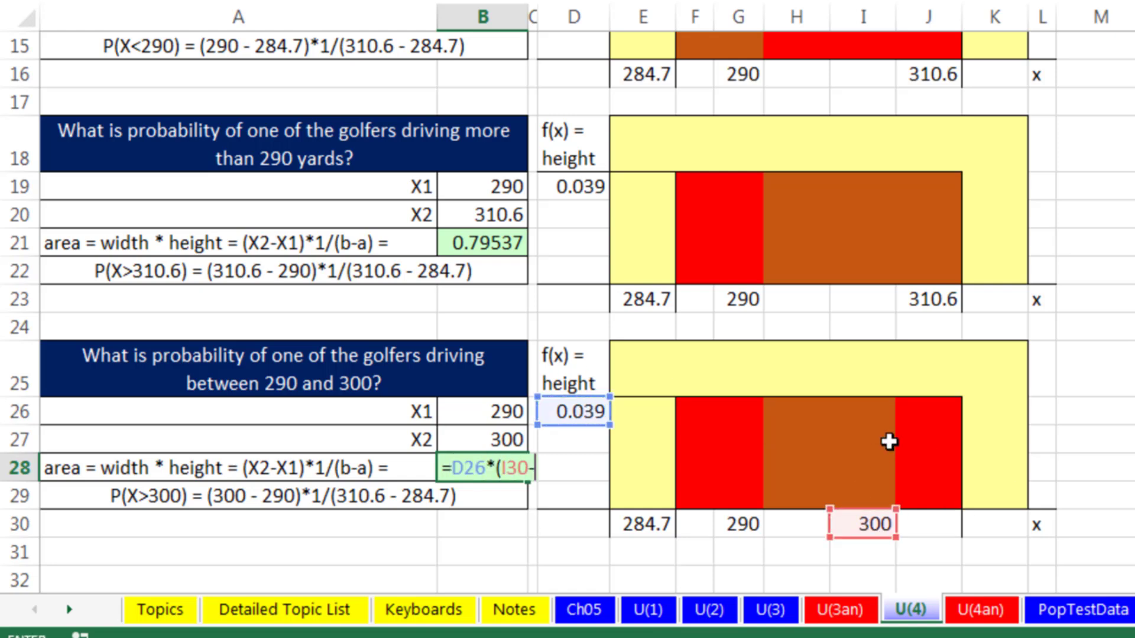
left_click(750, 520)
type(")")
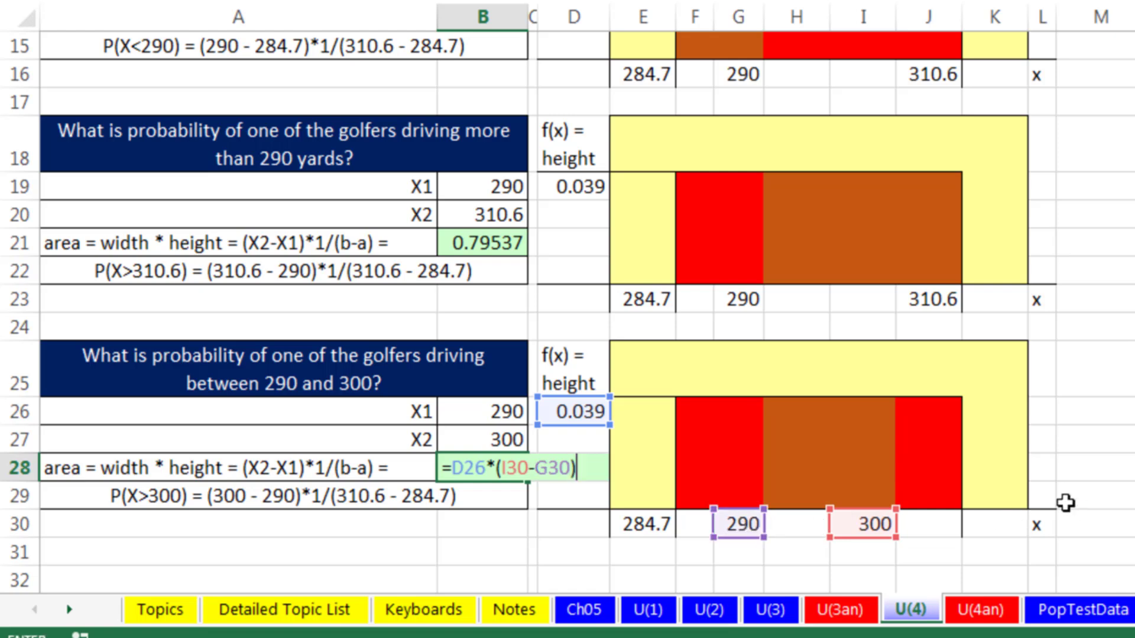
key("ctrl+Return")
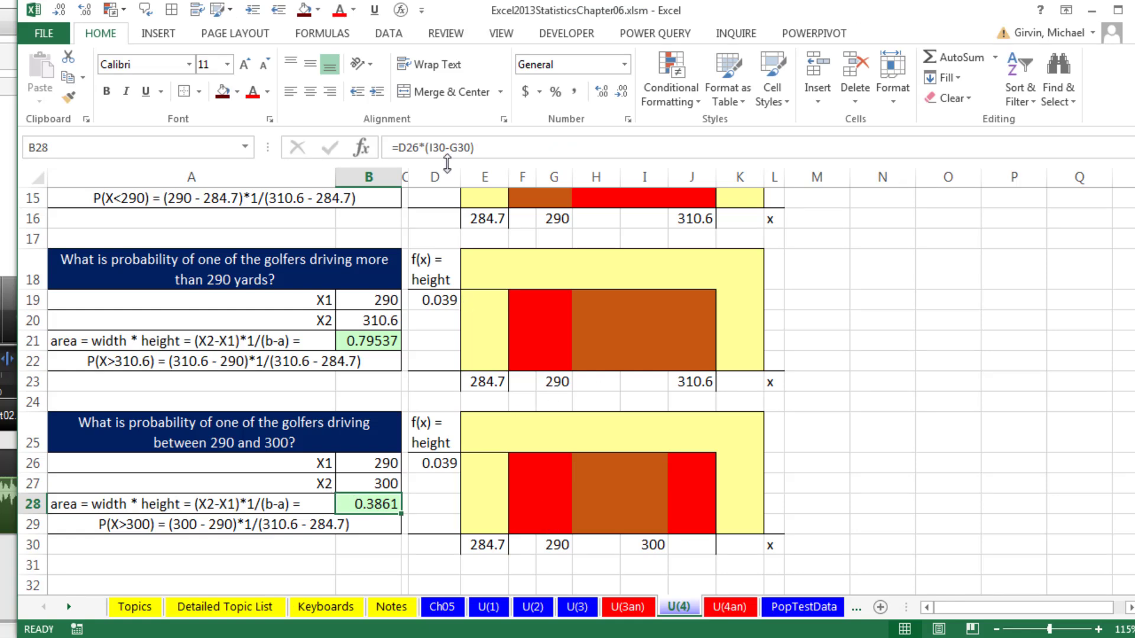
- Return to the U(3) worksheet and review its mean, standard deviation and probability calculations for the wait times
left_click(577, 607)
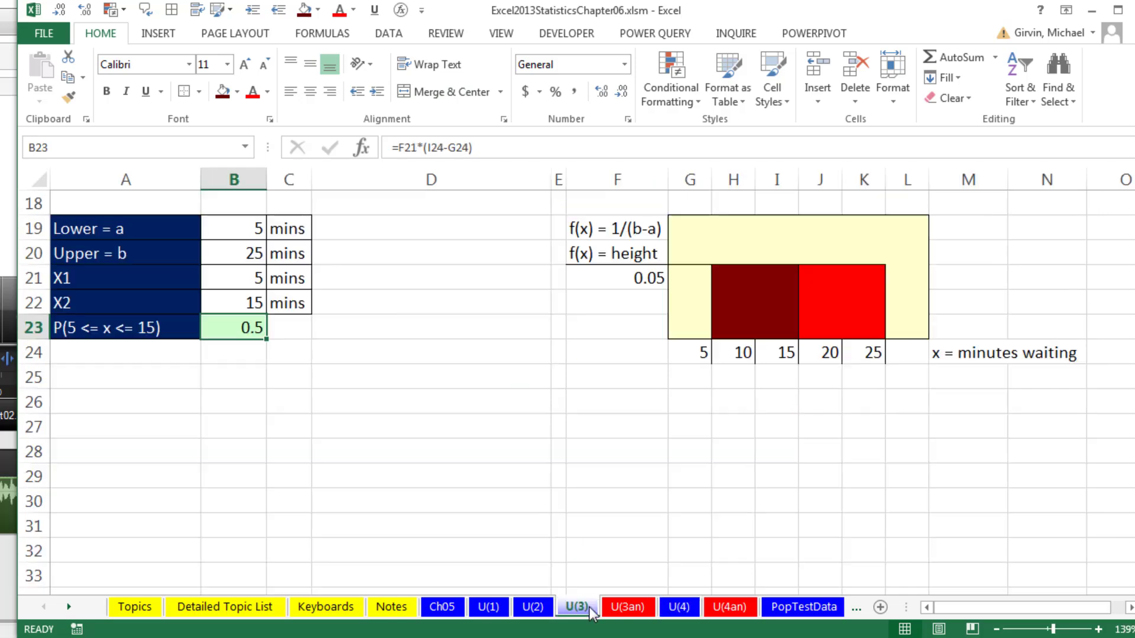
scroll(577, 566, "up", 5)
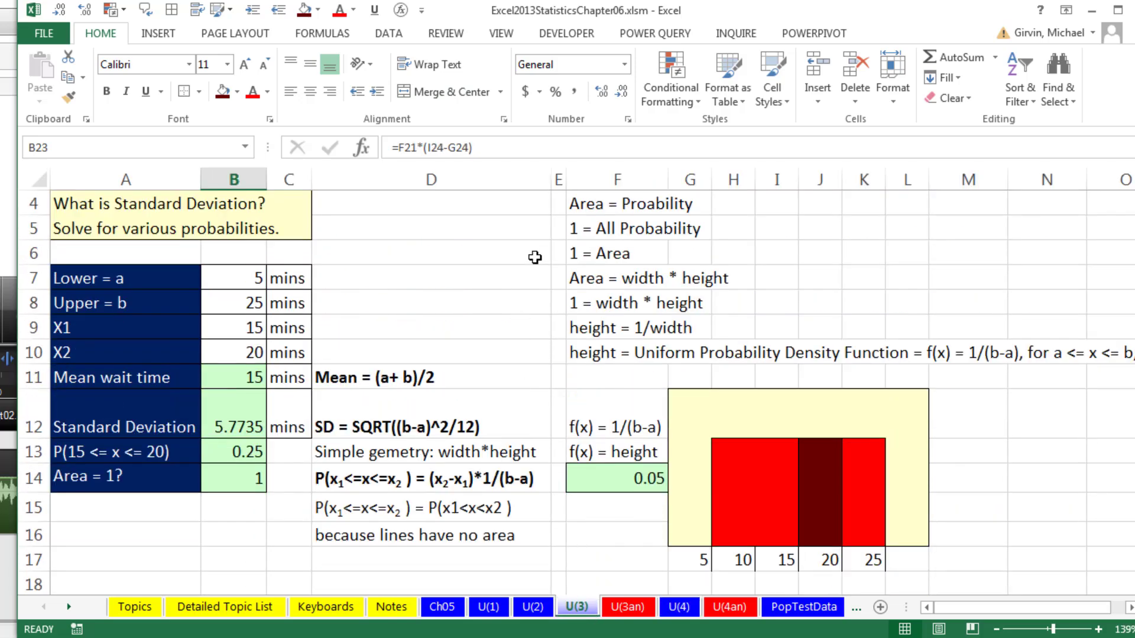